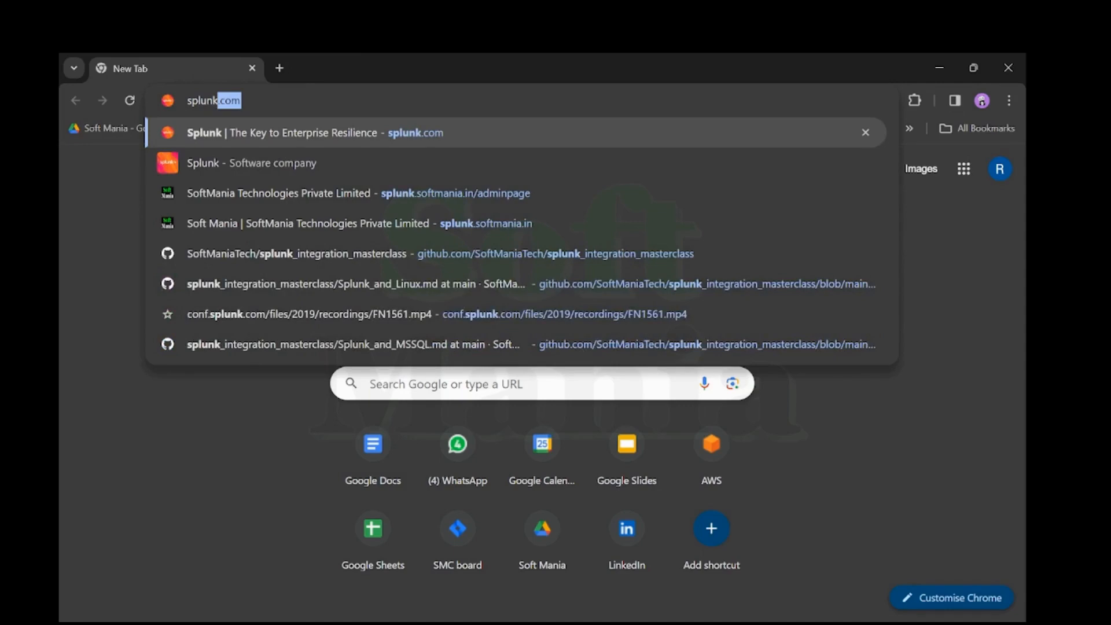
Step: Open splunk.com and log into the Splunk account with the prefilled e-mail and password
type(".com")
key("Return")
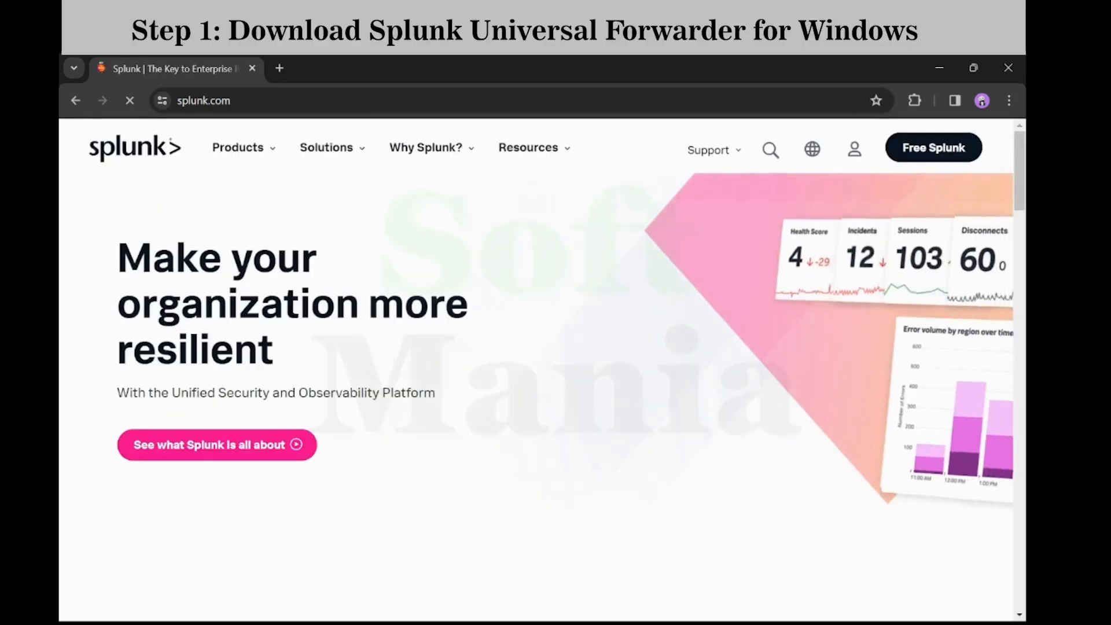
mouse_move(858, 154)
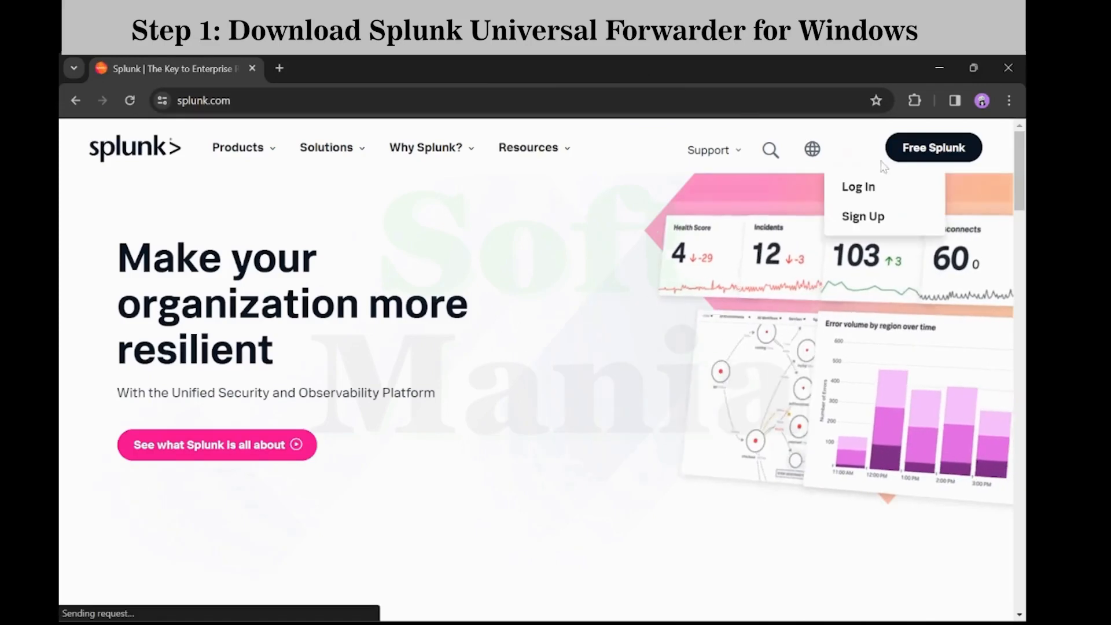
left_click(864, 191)
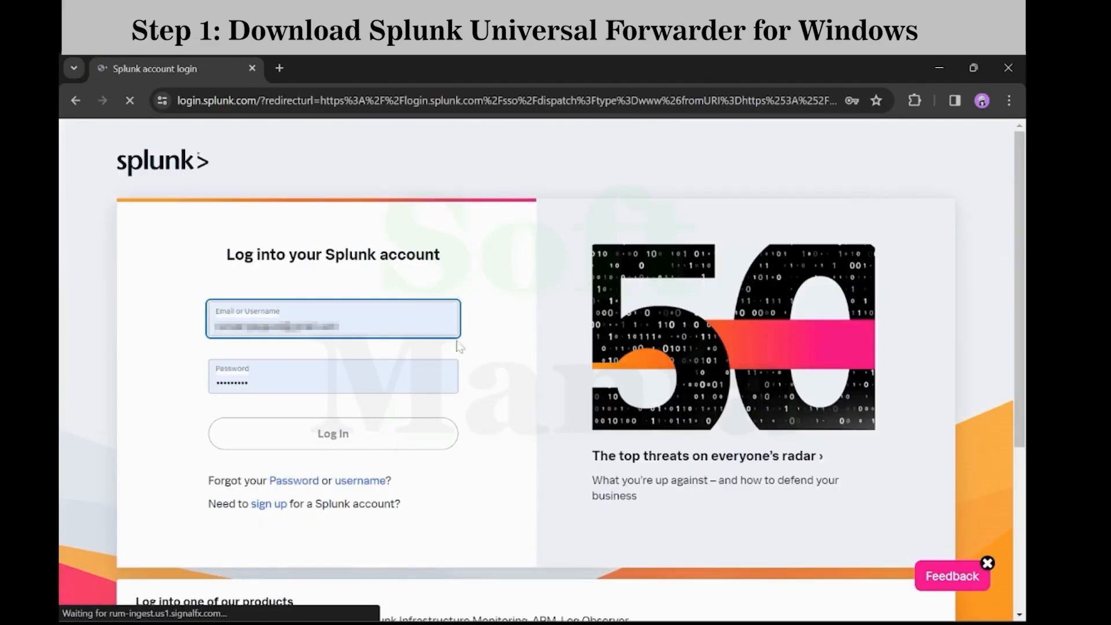
left_click(278, 324)
left_click(263, 380)
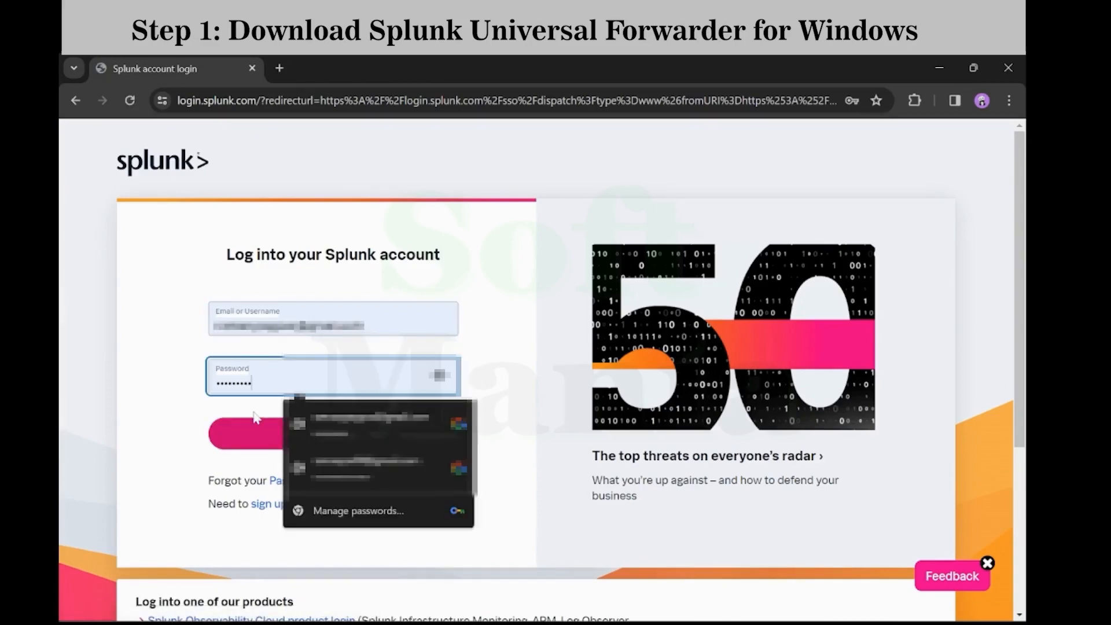
left_click(233, 437)
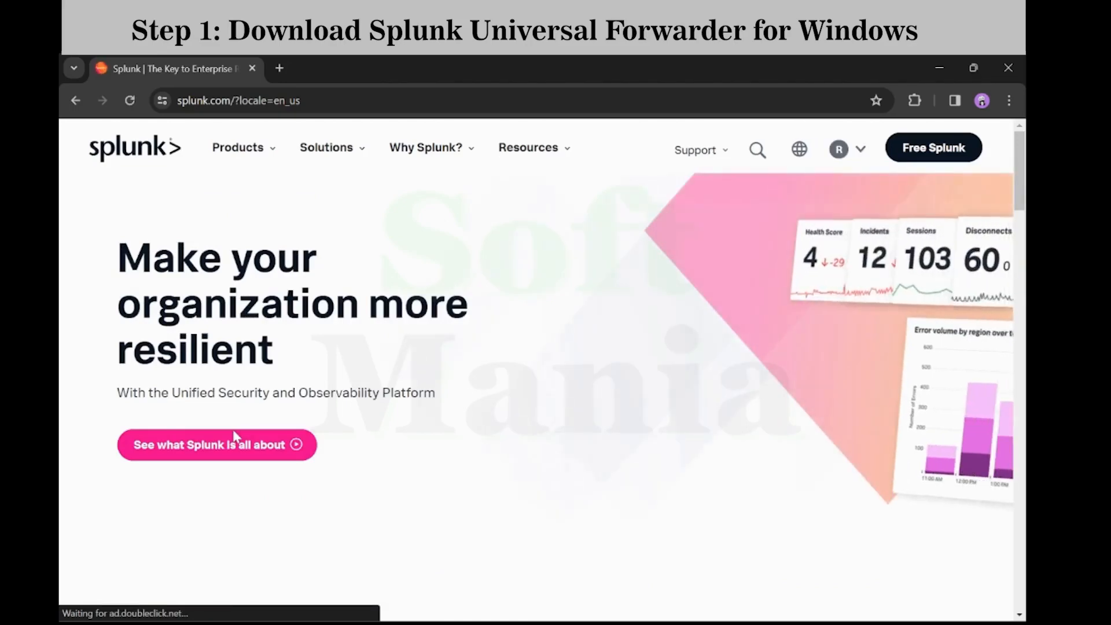
Step: Download the 64-bit Windows .msi package of Splunk Universal Forwarder from the free trials and downloads page and show the file in its folder
left_click(269, 155)
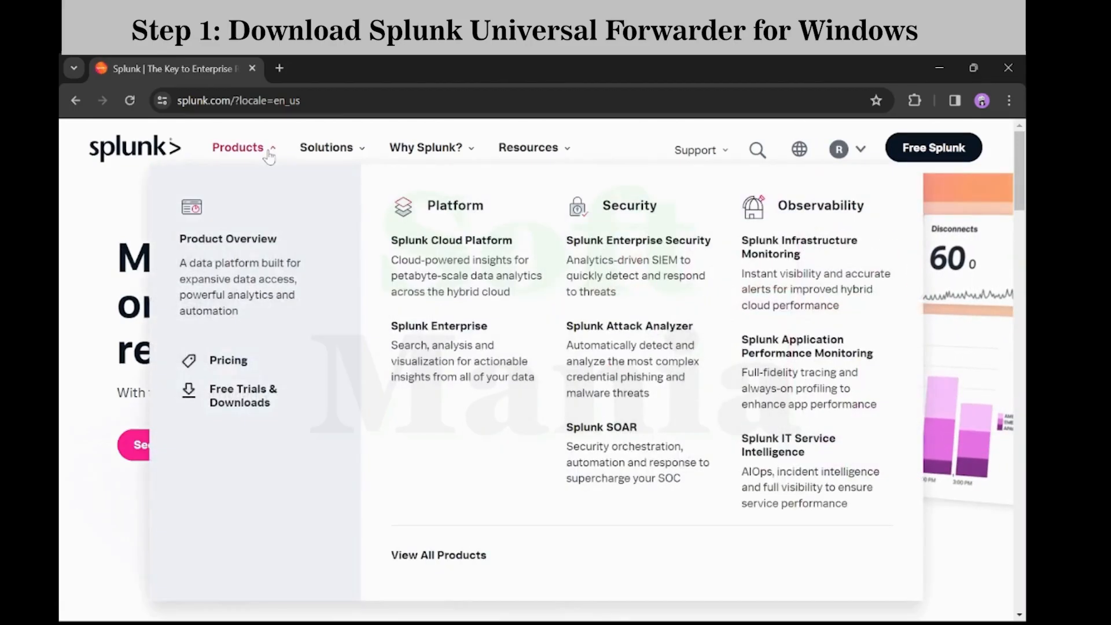
left_click(228, 399)
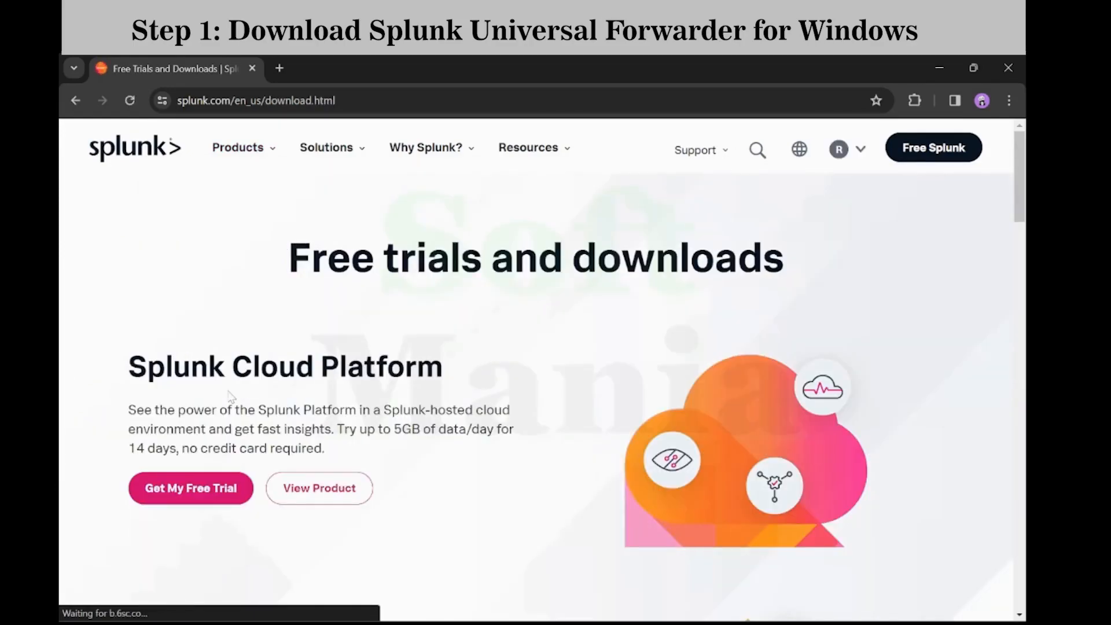
scroll(230, 397, "down", 10)
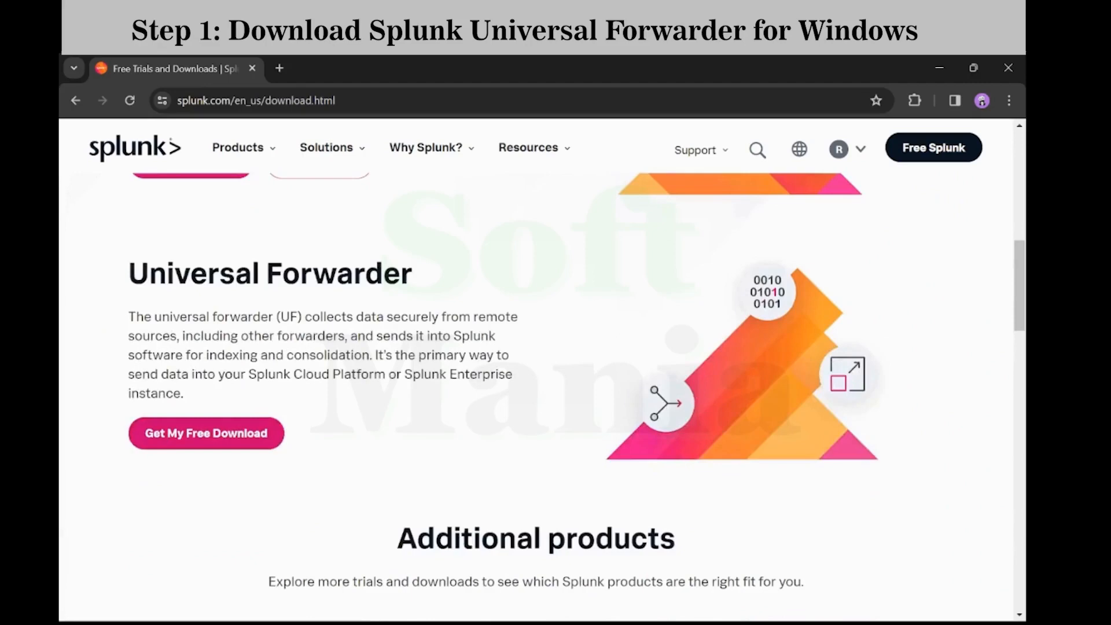
left_click(225, 437)
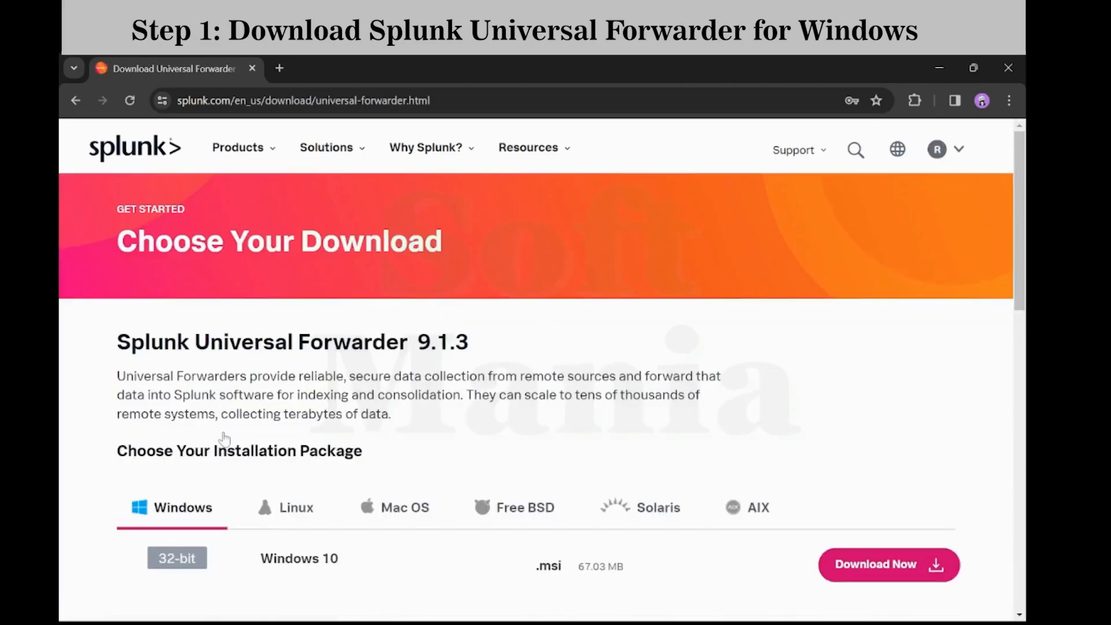
scroll(225, 437, "down", 3)
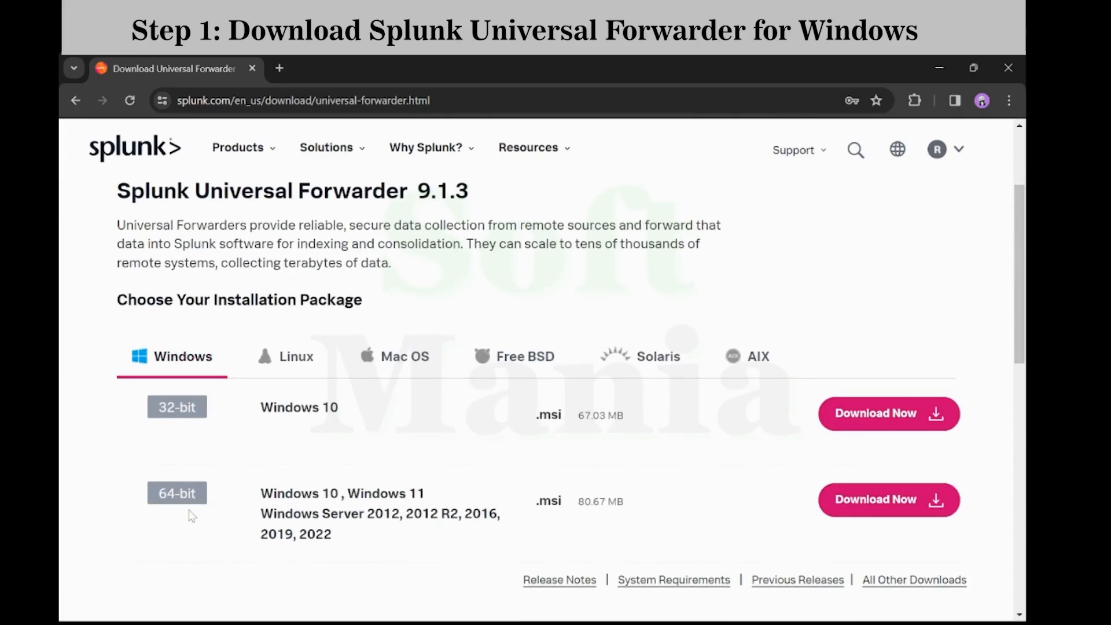
left_click(896, 512)
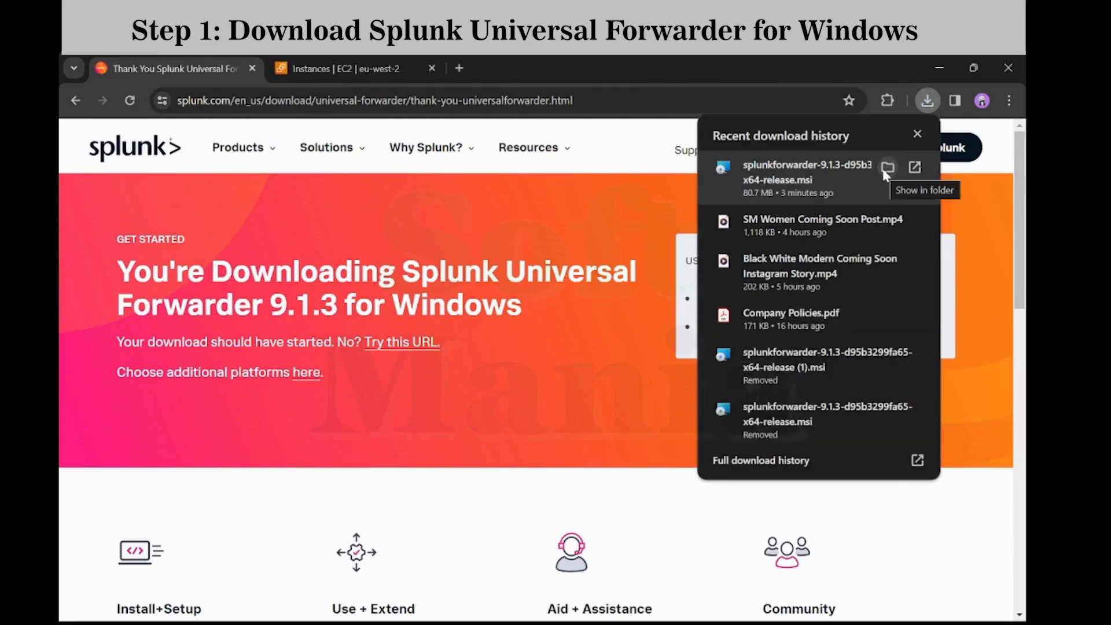
left_click(885, 170)
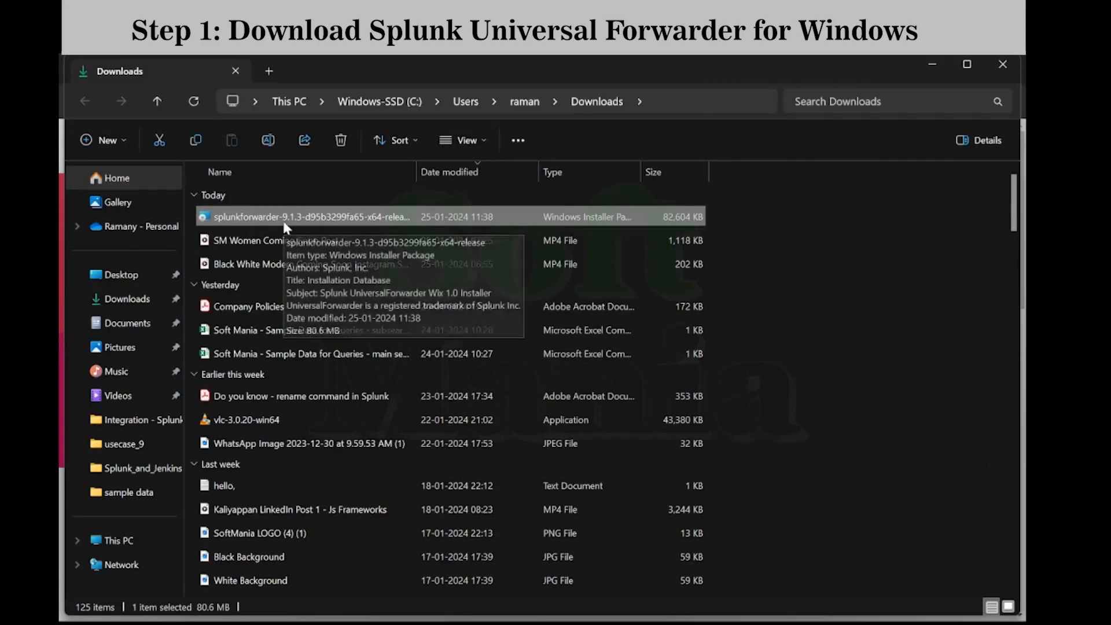
left_click(921, 69)
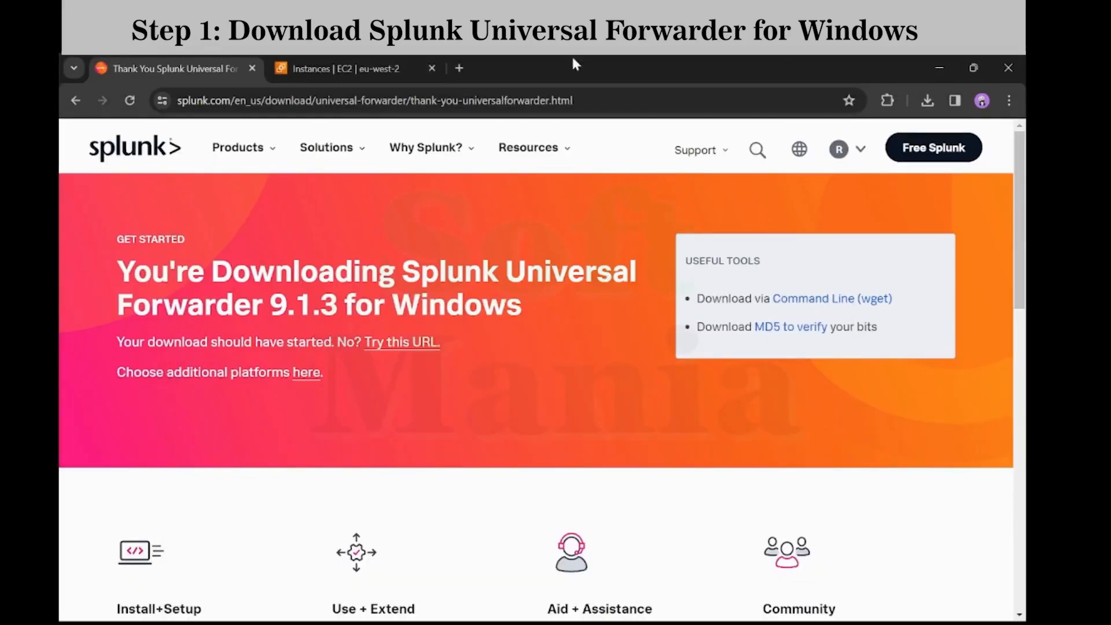
Step: Copy the public IPv4 address of the Indexer EC2 instance and open it on port 8000 in a new browser tab
left_click(350, 66)
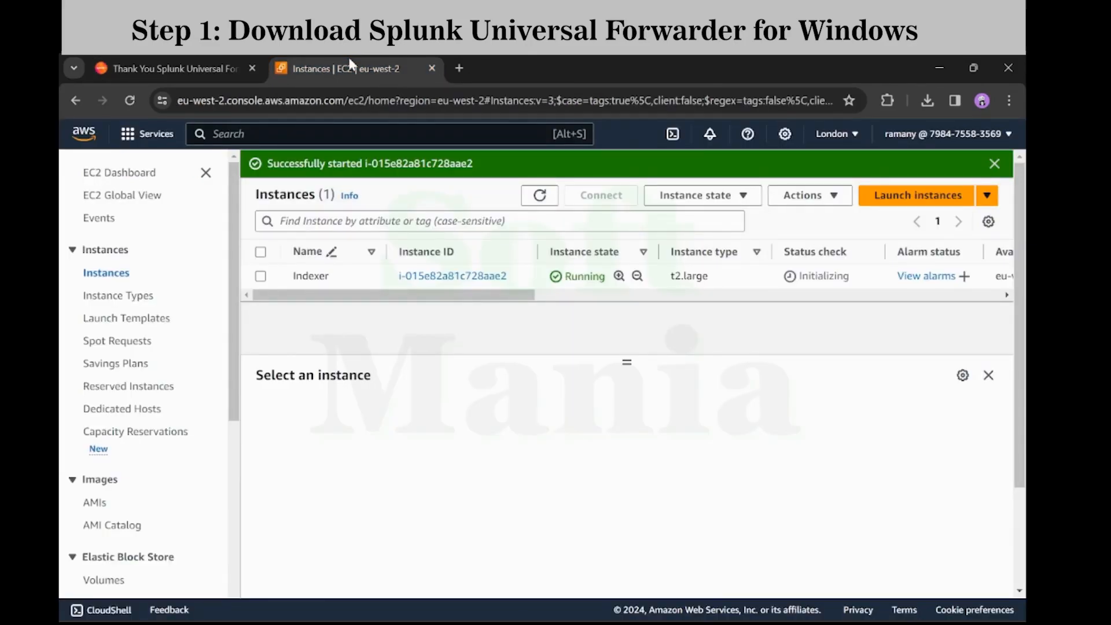
left_click(267, 281)
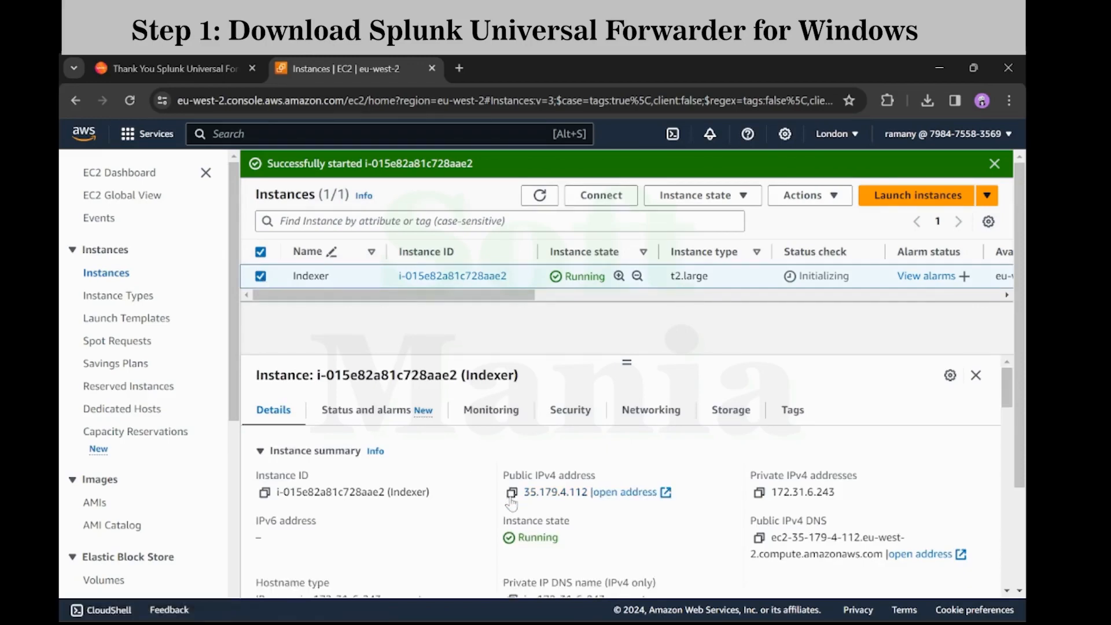
left_click(511, 492)
left_click(460, 68)
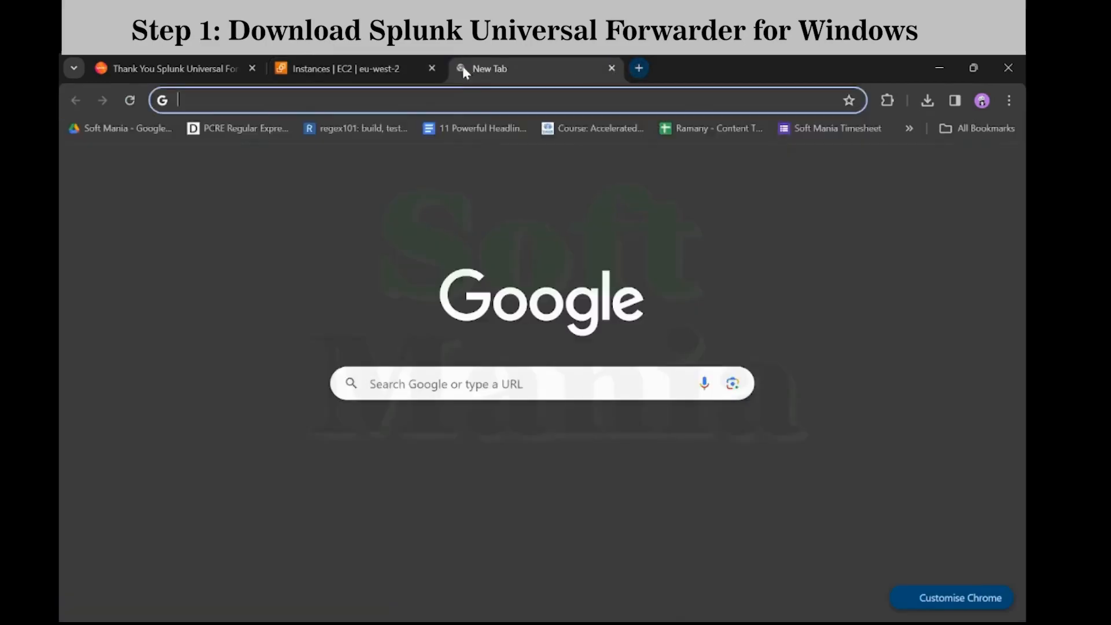
key("ctrl+v")
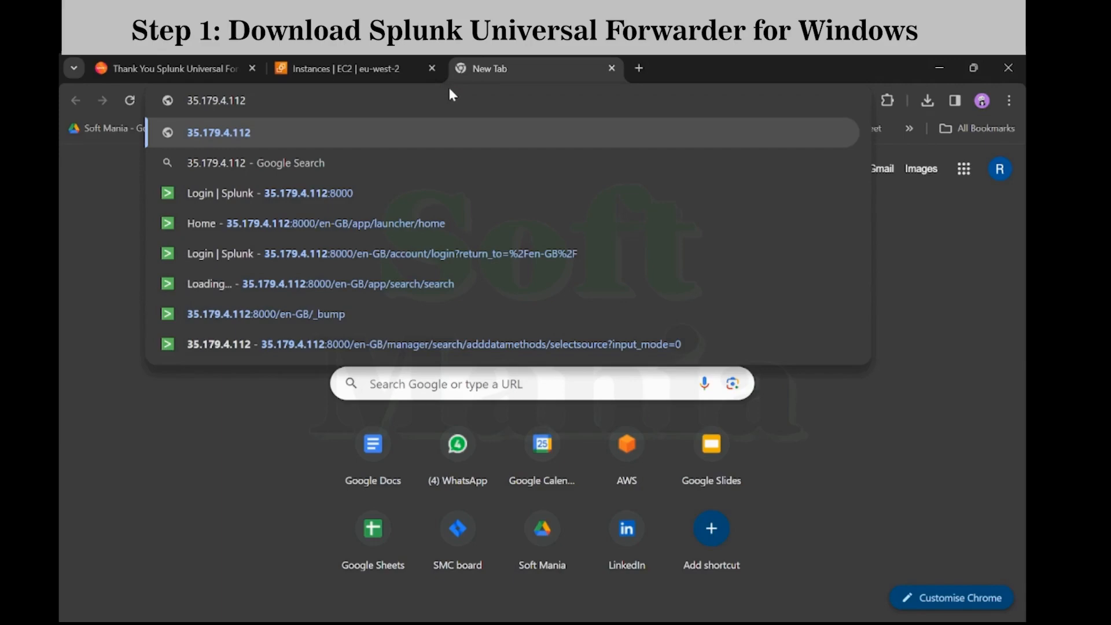
type(":8000")
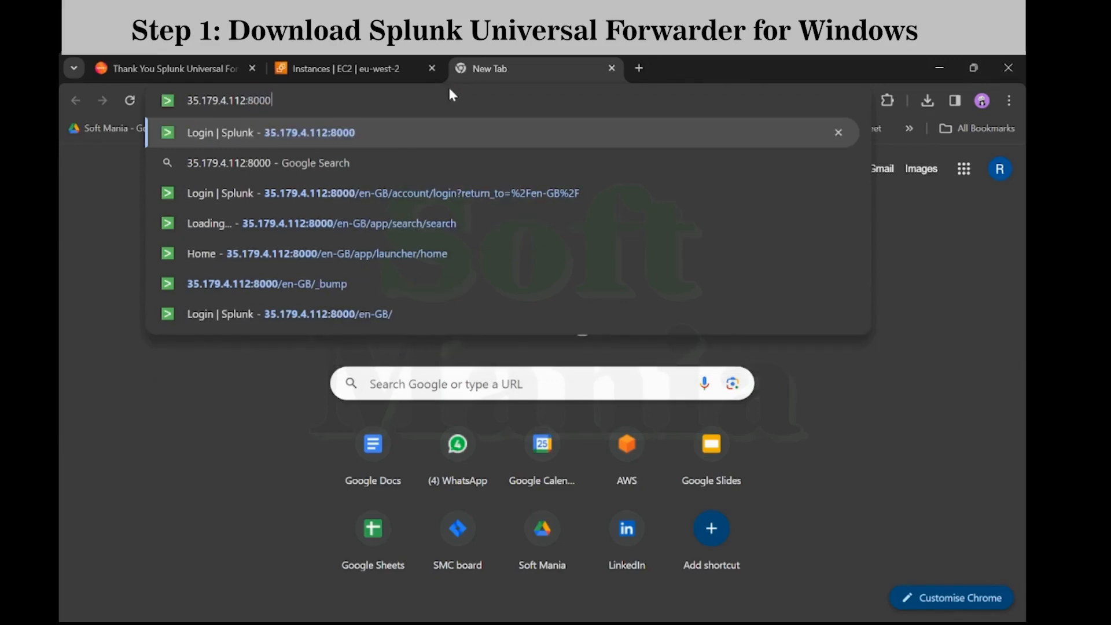
key("Return")
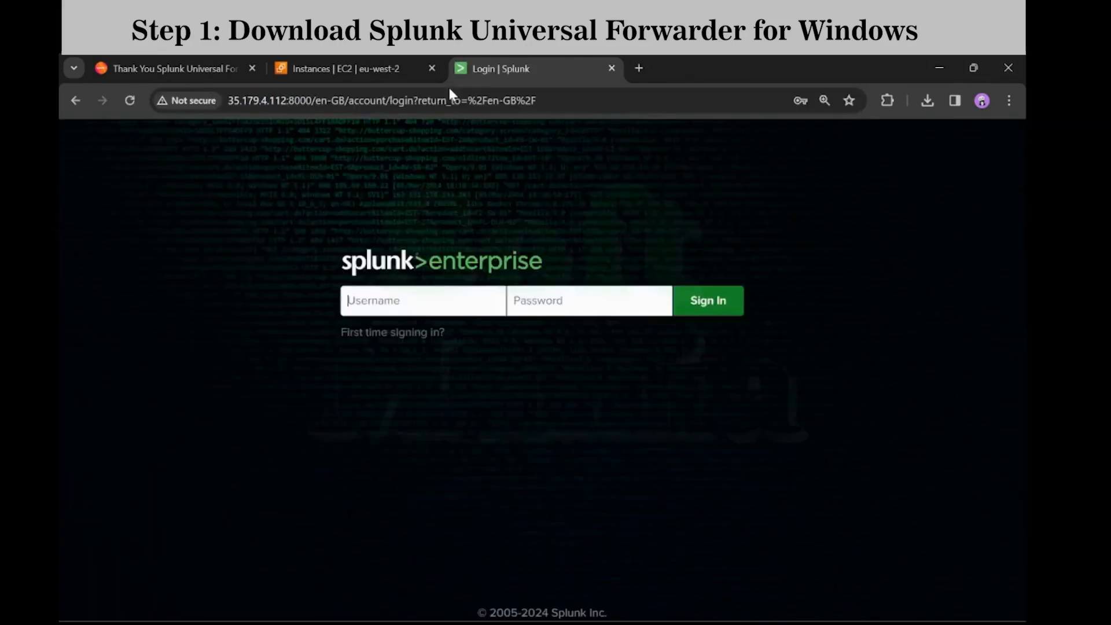
Step: Sign in to Splunk Enterprise with the saved admin username and password
left_click(412, 300)
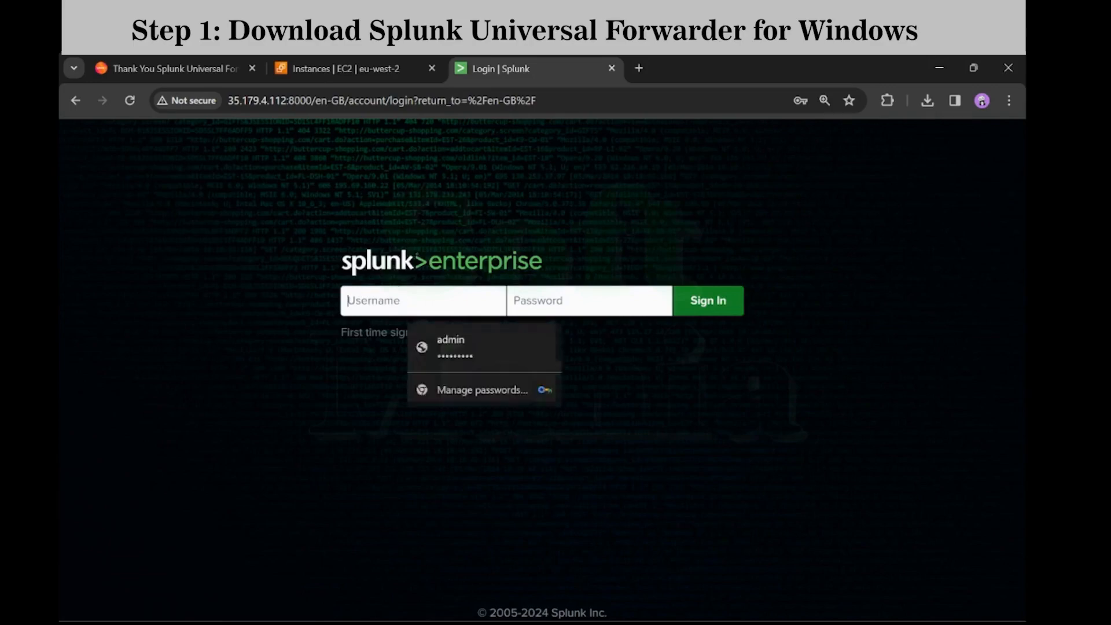
left_click(434, 350)
left_click(713, 311)
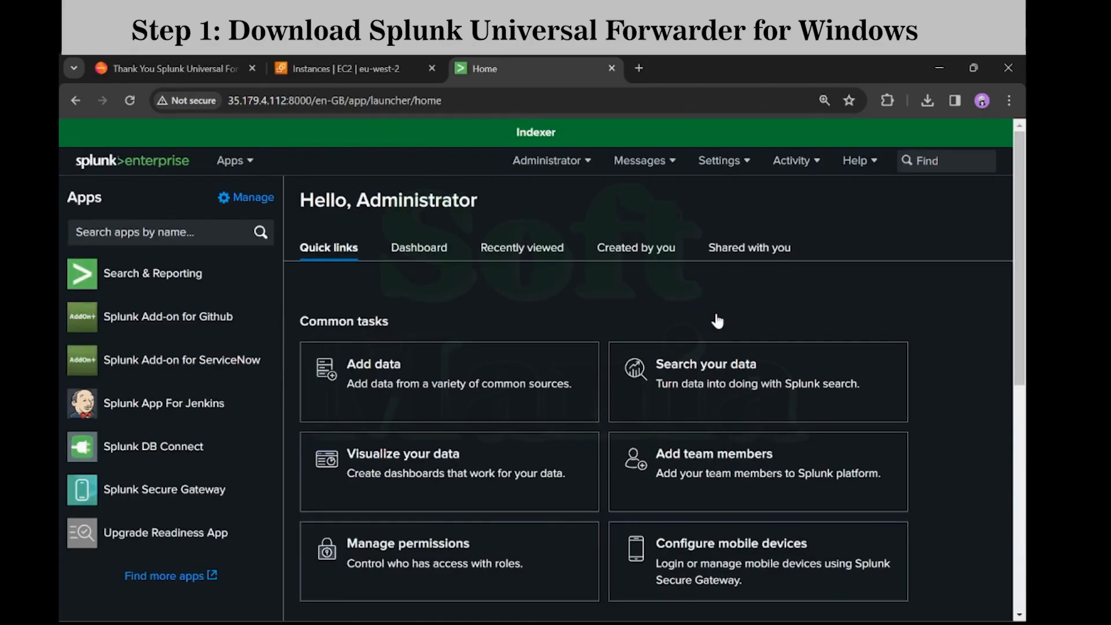
Step: Add a new receiving port 9997 under the indexer's forwarding and receiving configuration and save it
left_click(735, 162)
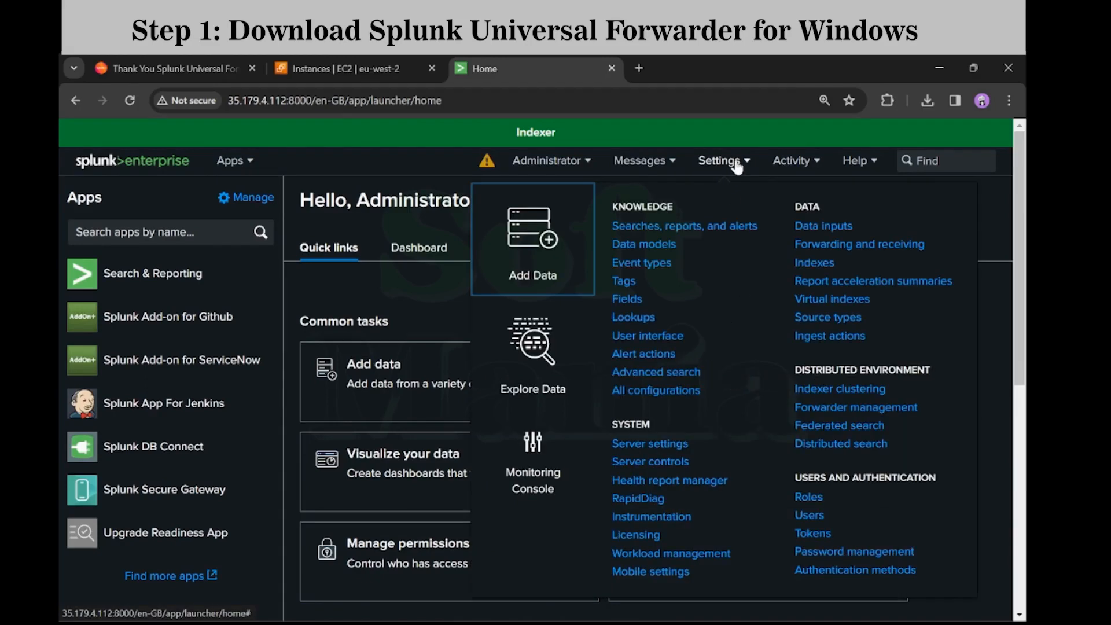
left_click(814, 245)
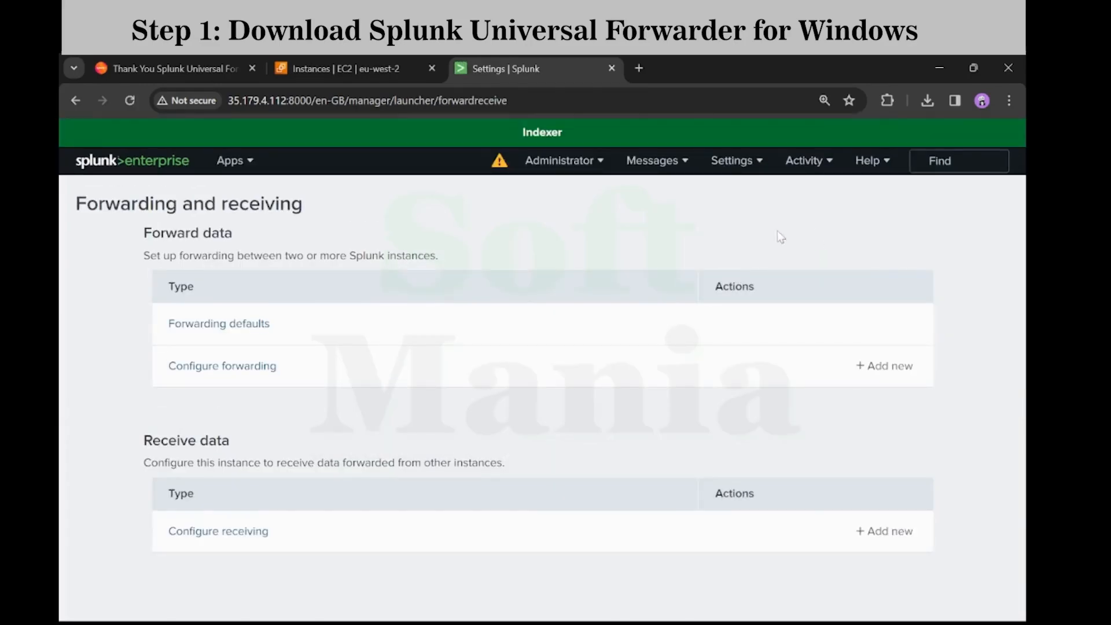
left_click(221, 532)
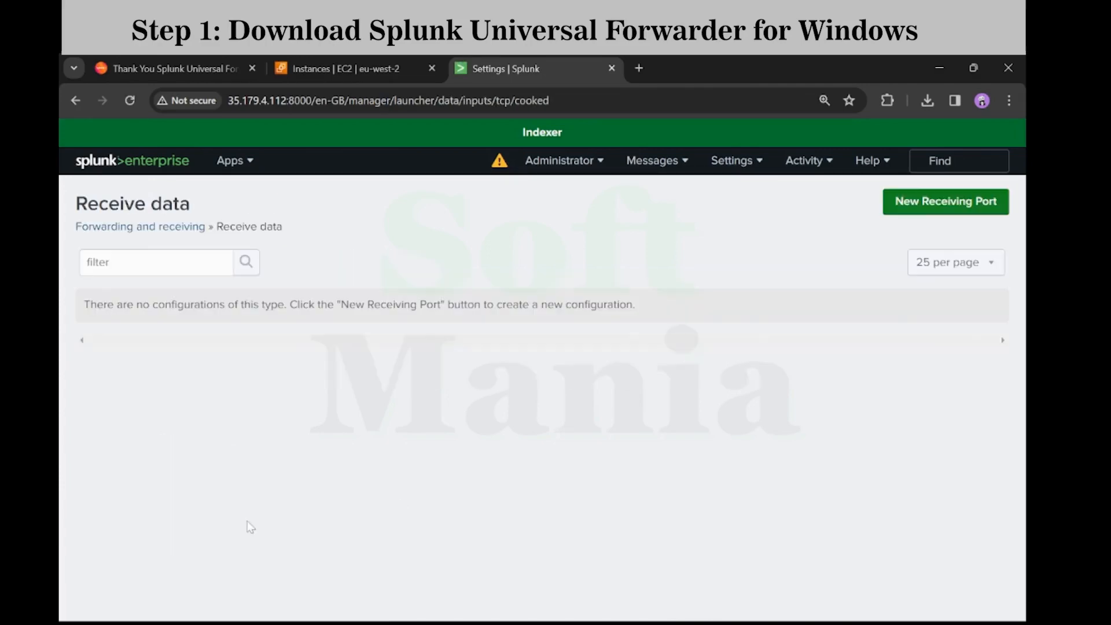
left_click(931, 200)
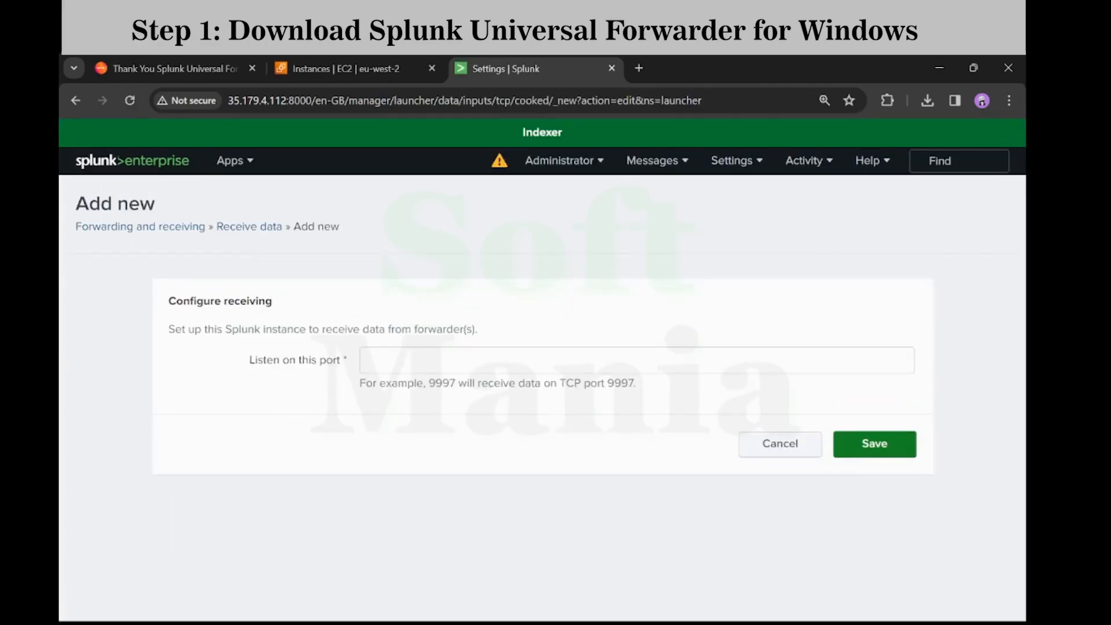
left_click(636, 360)
type("9997")
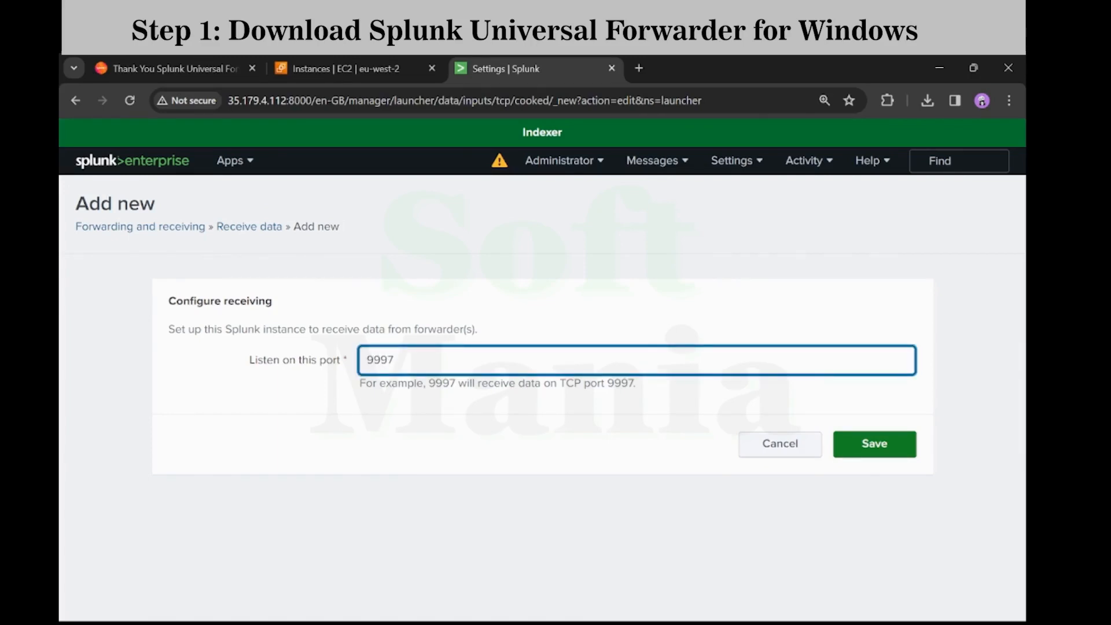
left_click(868, 446)
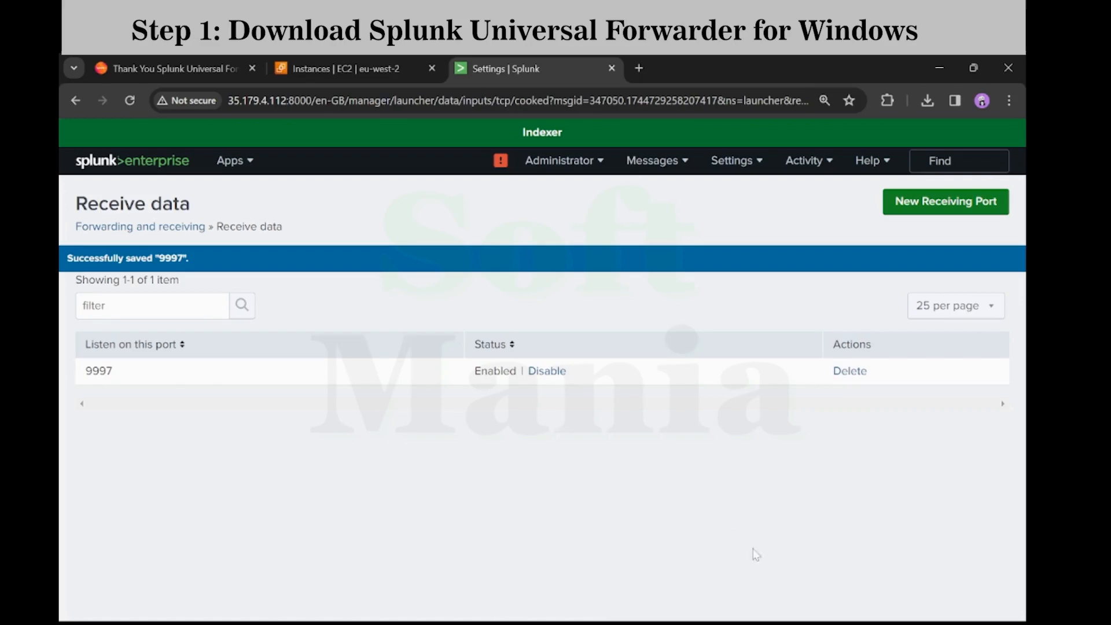
Step: Launch the downloaded splunkforwarder 9.1.3 installer from the Downloads folder and accept the License Agreement, proceeding with customized options
left_click(704, 586)
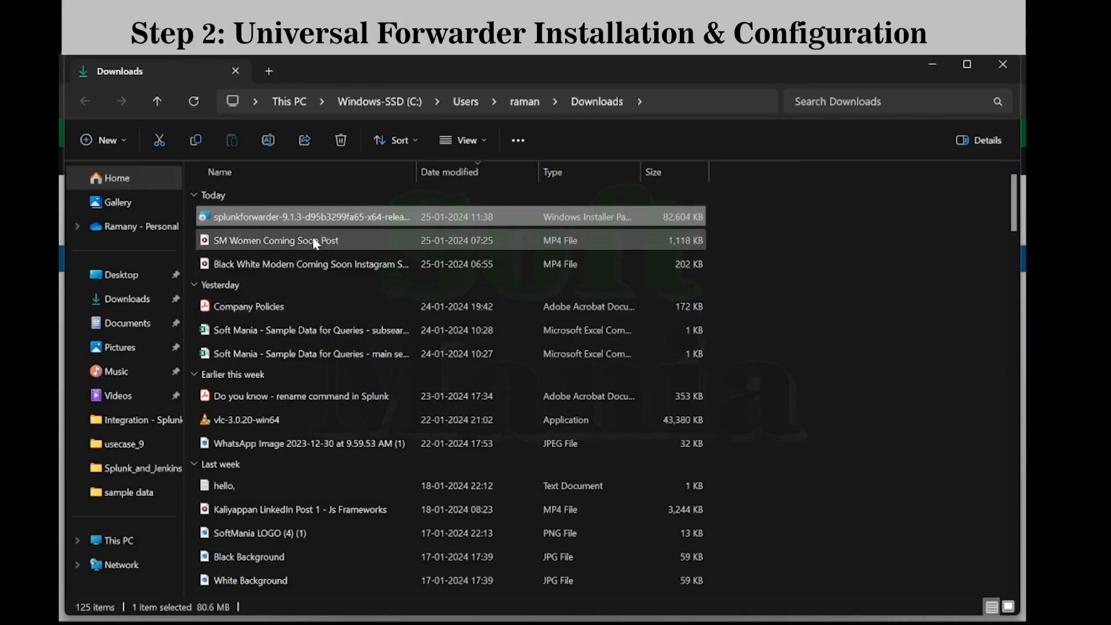
double_click(314, 218)
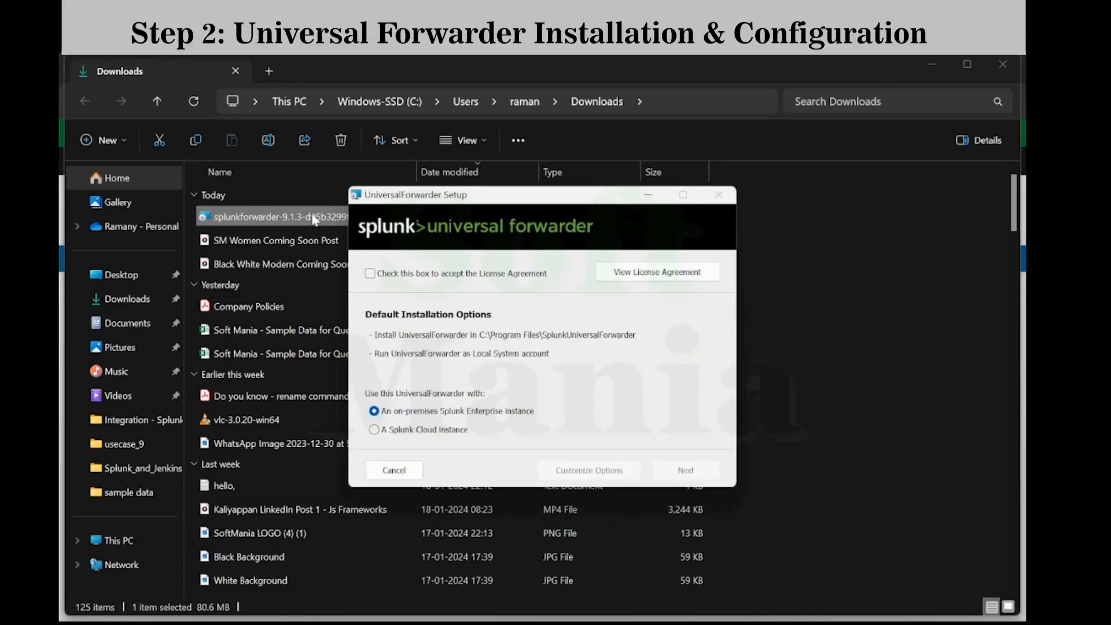
left_click(371, 275)
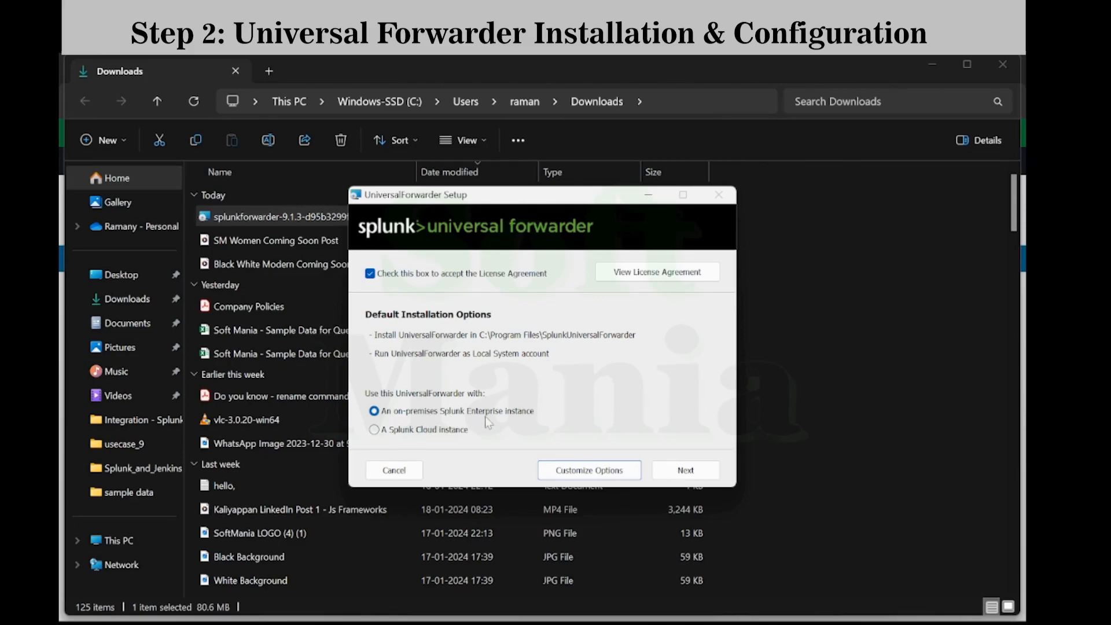
left_click(595, 478)
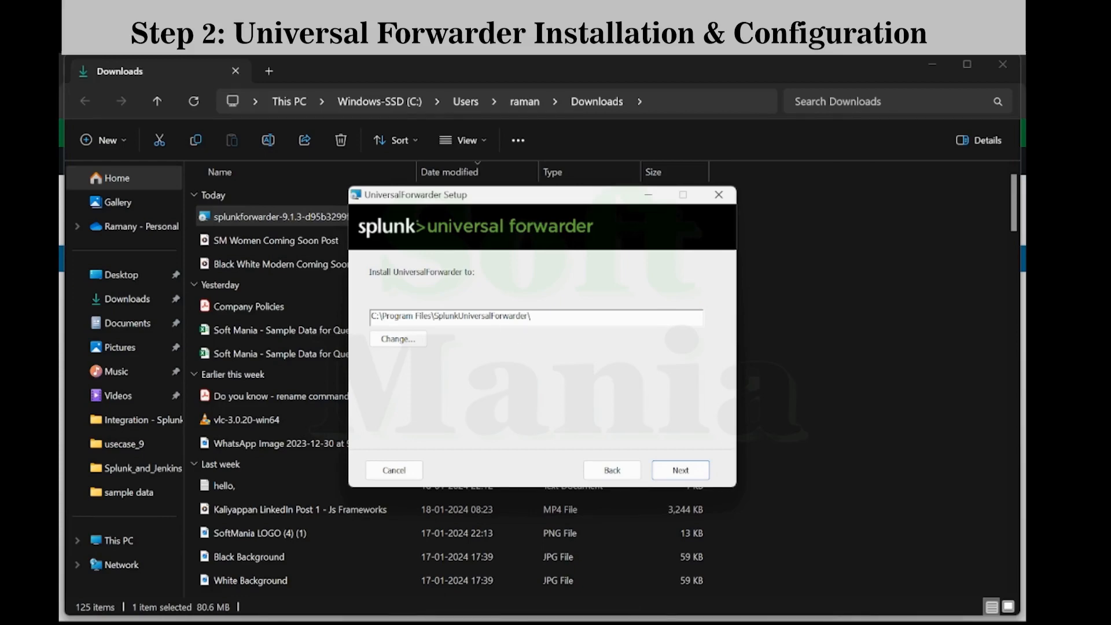
Step: Keep the default installation folder, leave the SSL certificate settings empty and choose Local System as the account to install under
left_click(681, 471)
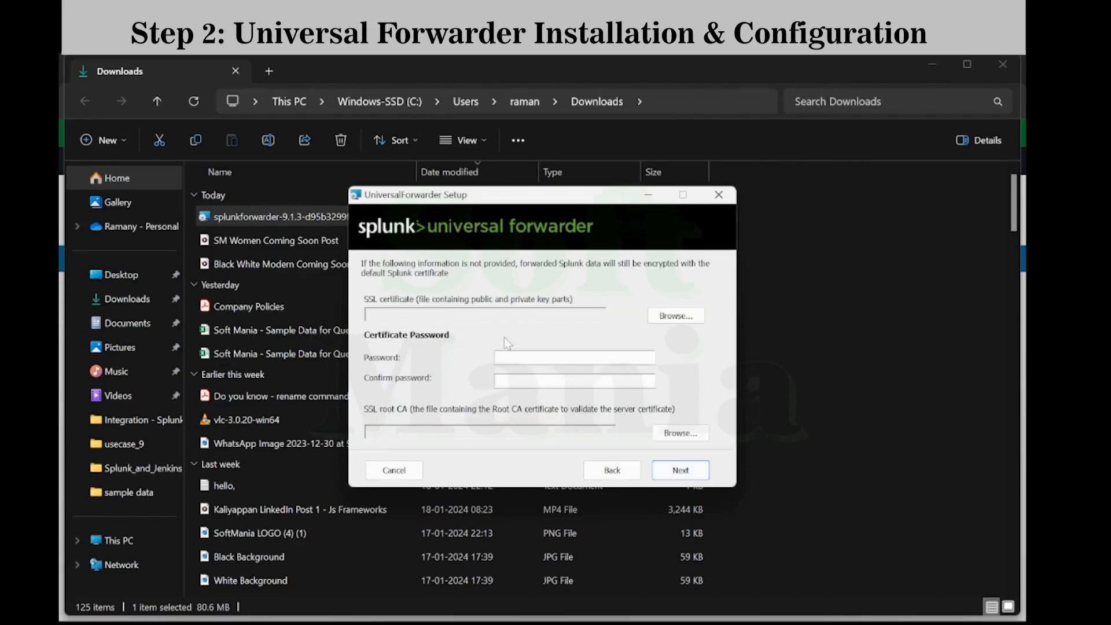
left_click(681, 472)
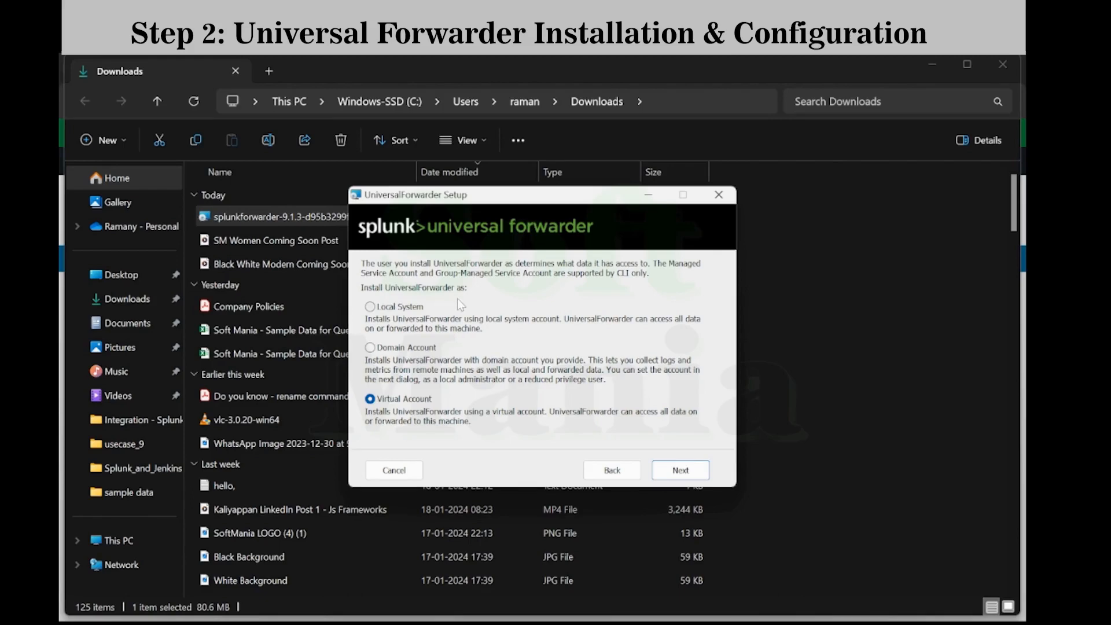
left_click(370, 307)
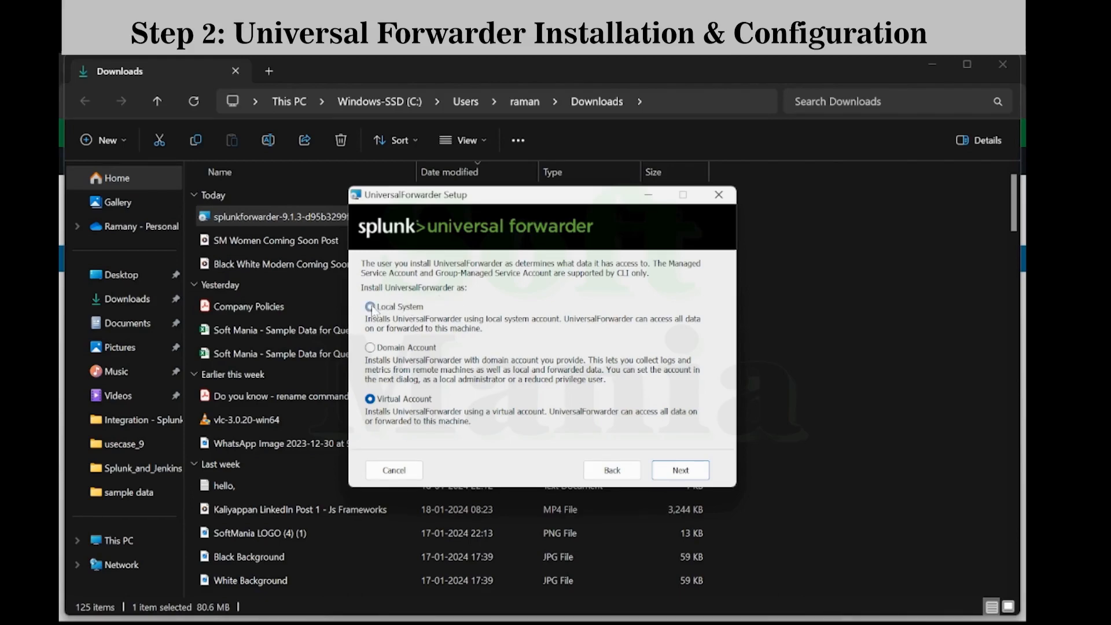
left_click(680, 470)
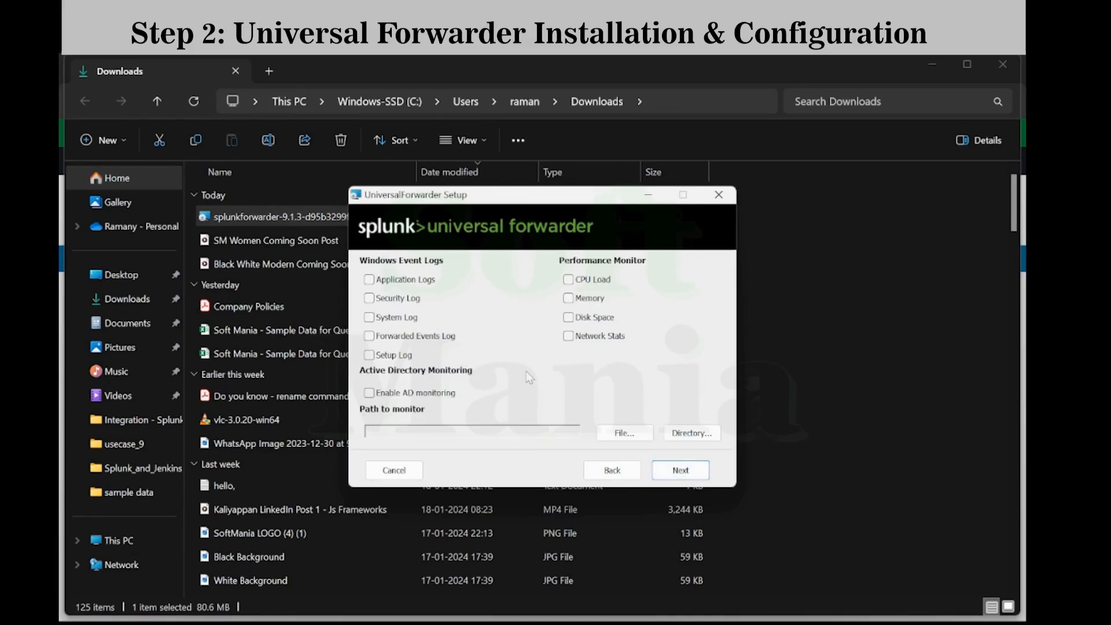
Step: Enable Application, Security, System, Forwarded Events and Setup logs plus CPU Load, Memory and Disk Space monitoring, and continue the setup
left_click(369, 280)
left_click(369, 298)
left_click(369, 317)
left_click(369, 335)
left_click(369, 355)
left_click(568, 280)
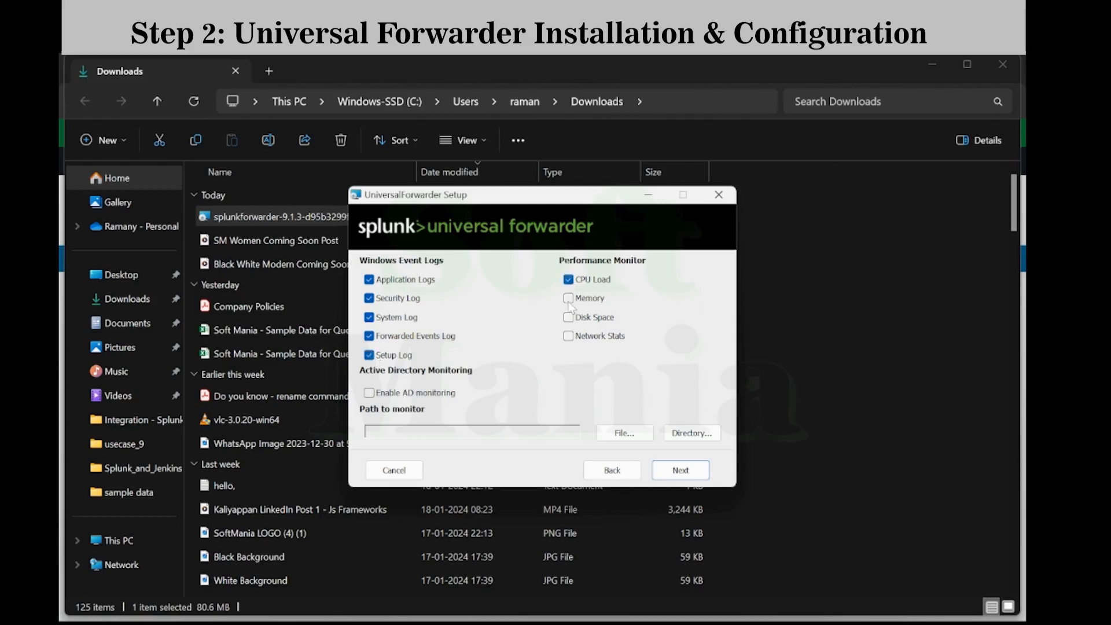
left_click(569, 299)
left_click(569, 318)
left_click(680, 470)
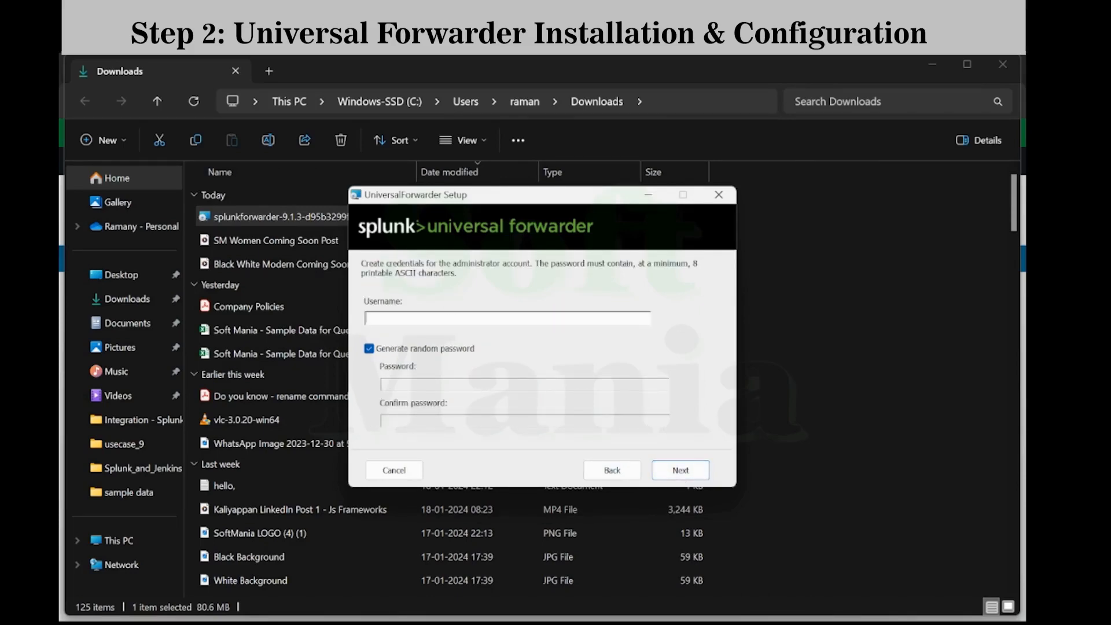
Step: Create the forwarder's administrator account with username admin, disable random password generation, and enter and confirm the account password
type("admin")
left_click(368, 348)
left_click(384, 384)
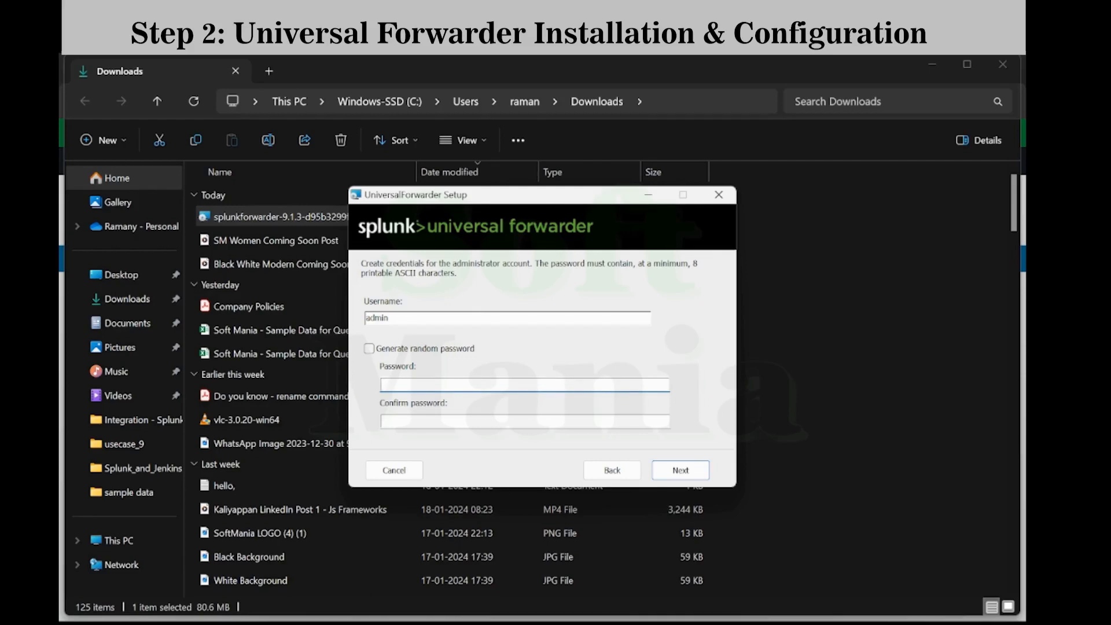
type("•••••")
left_click(384, 421)
type("•")
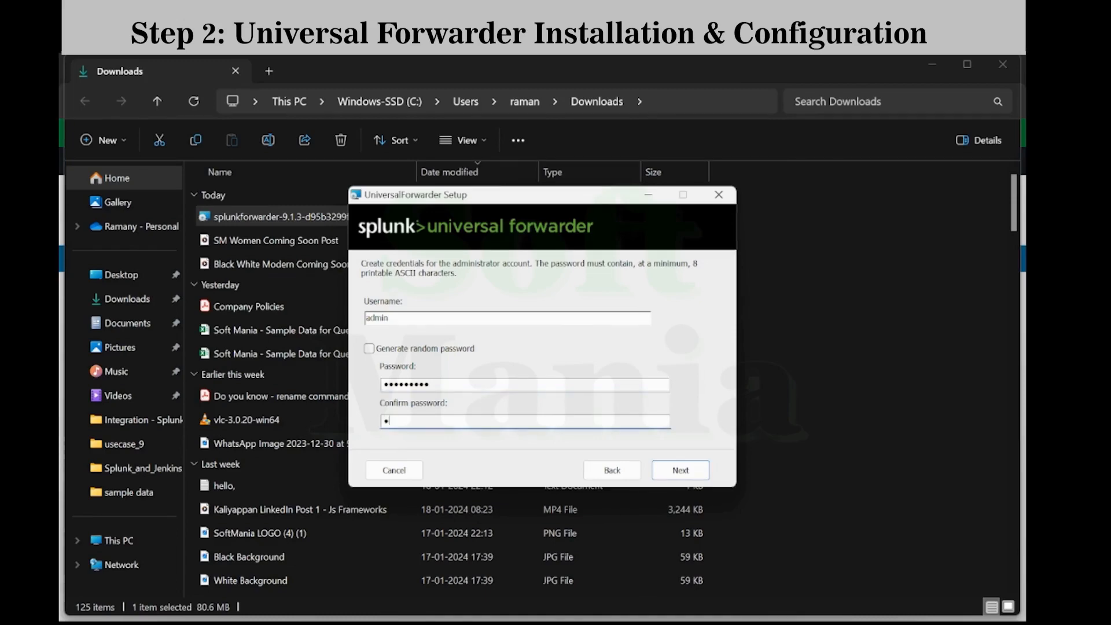
type("•••")
type("*")
left_click(681, 470)
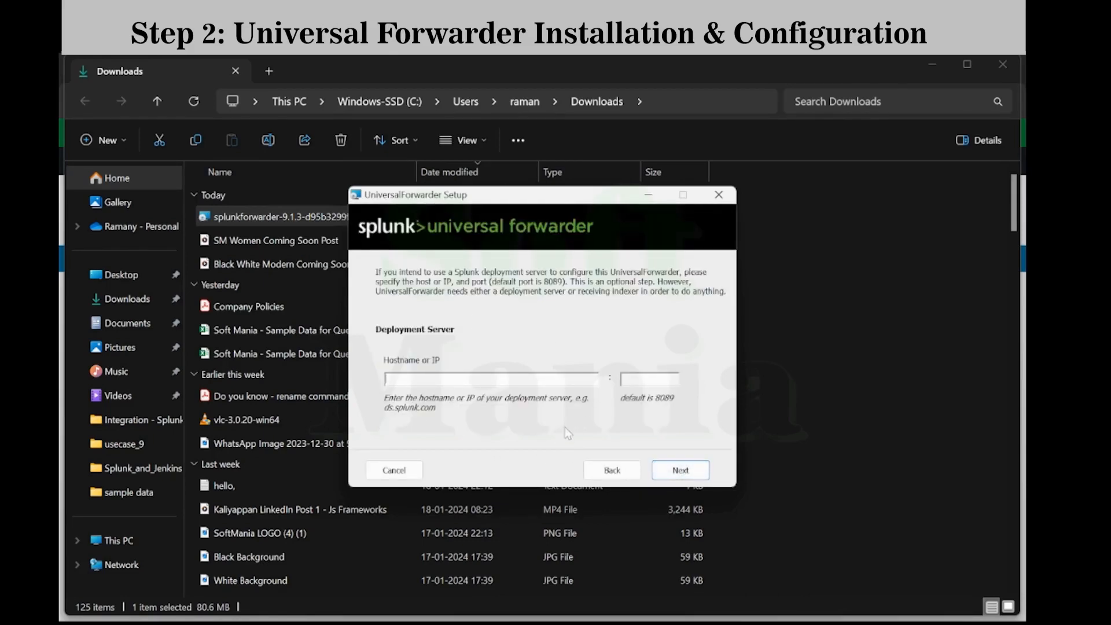
Step: Leave the deployment server empty and copy the Indexer instance's public IPv4 address from the AWS EC2 console for the receiving indexer
left_click(681, 470)
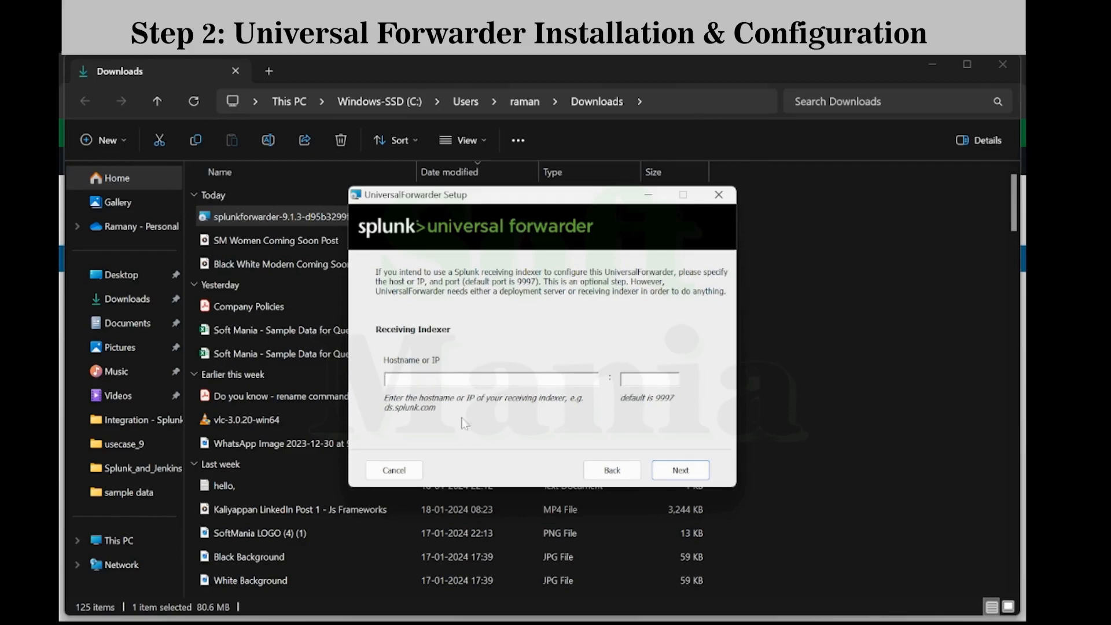
mouse_move(571, 614)
left_click(551, 582)
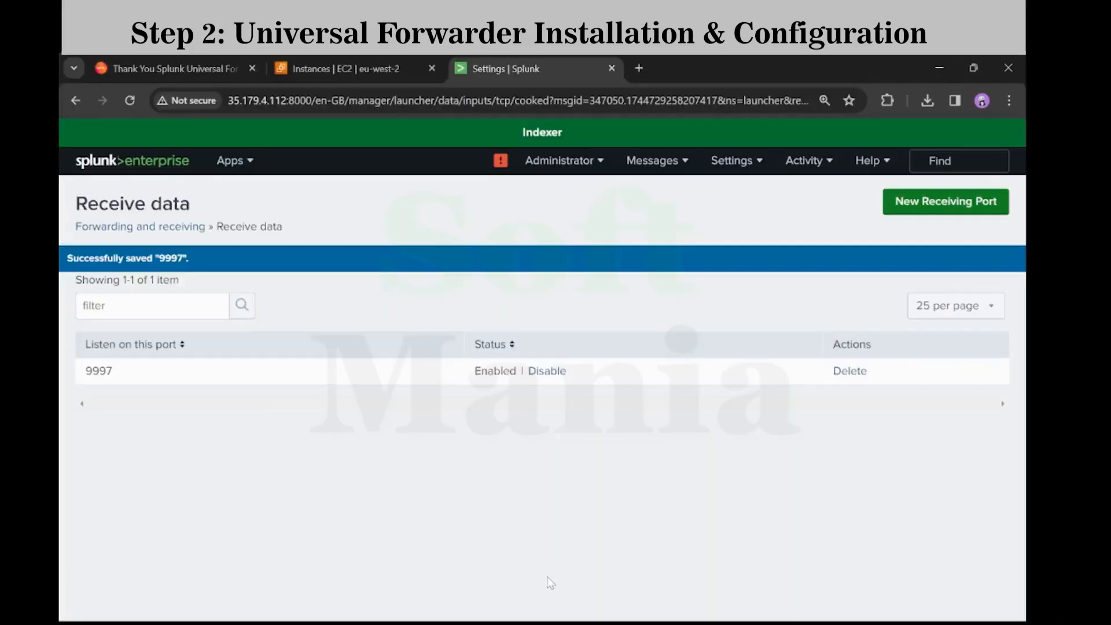
left_click(346, 69)
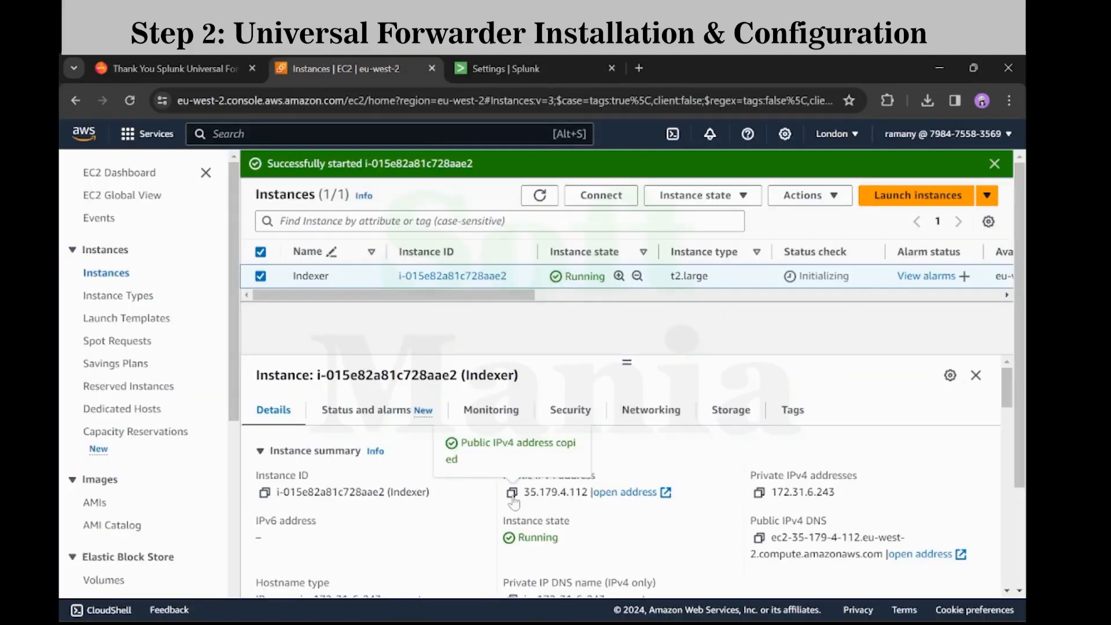
left_click(654, 620)
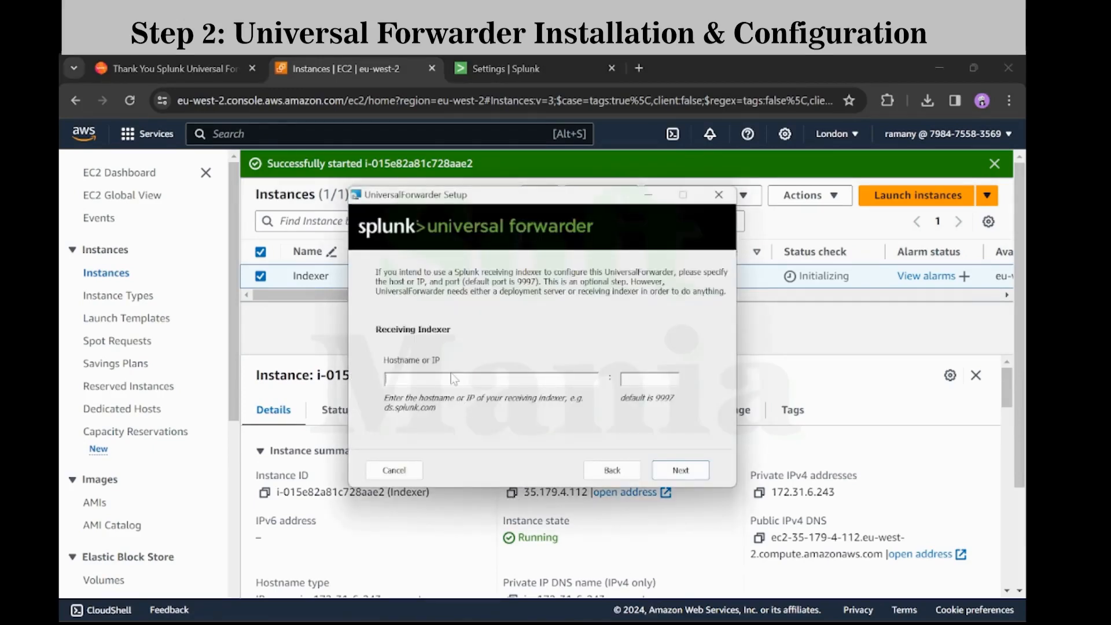
Step: Set the receiving indexer to 35.179.4.112 with port 9997, and install the Universal Forwarder through to finishing the wizard
type("35.179.4.112")
type("9997")
left_click(680, 469)
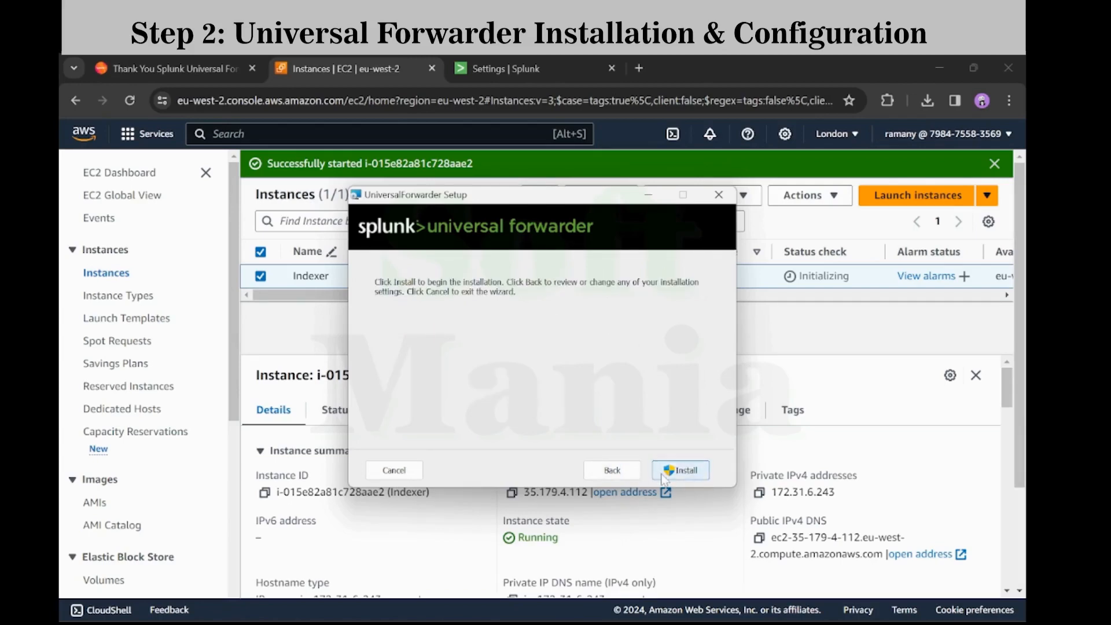
left_click(663, 473)
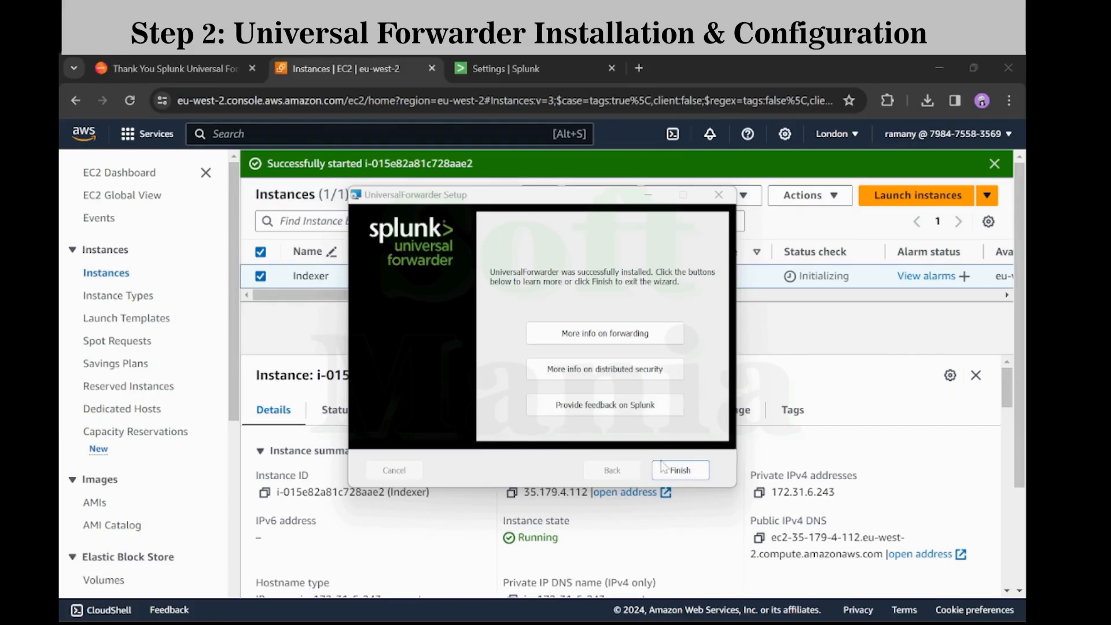
left_click(684, 478)
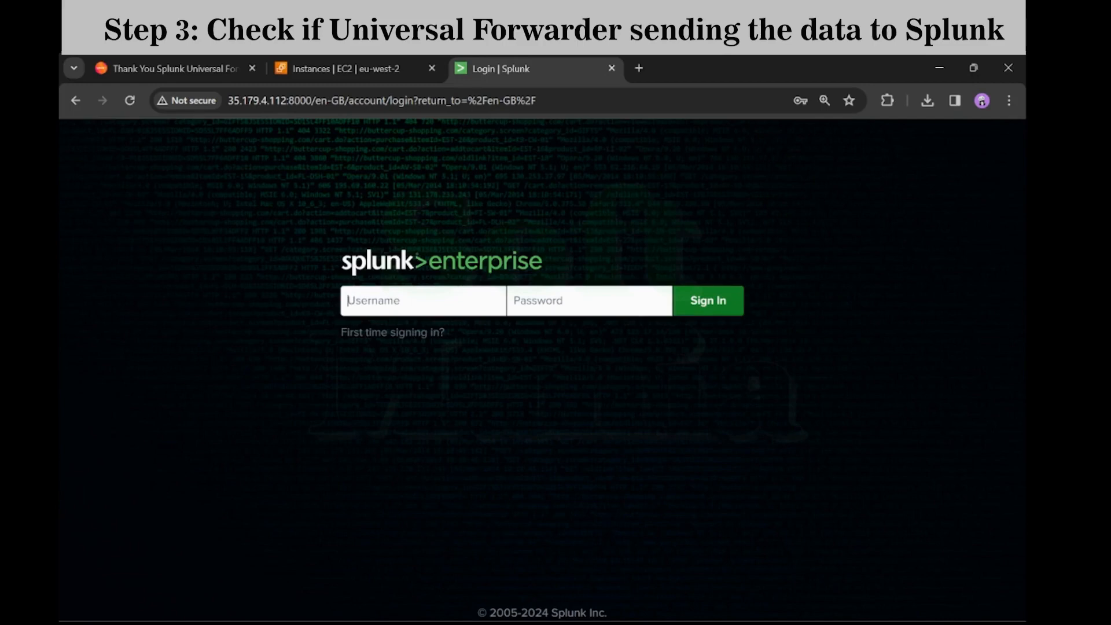
Step: Sign in to Splunk Enterprise on the indexer using the saved admin username and account password
left_click(423, 304)
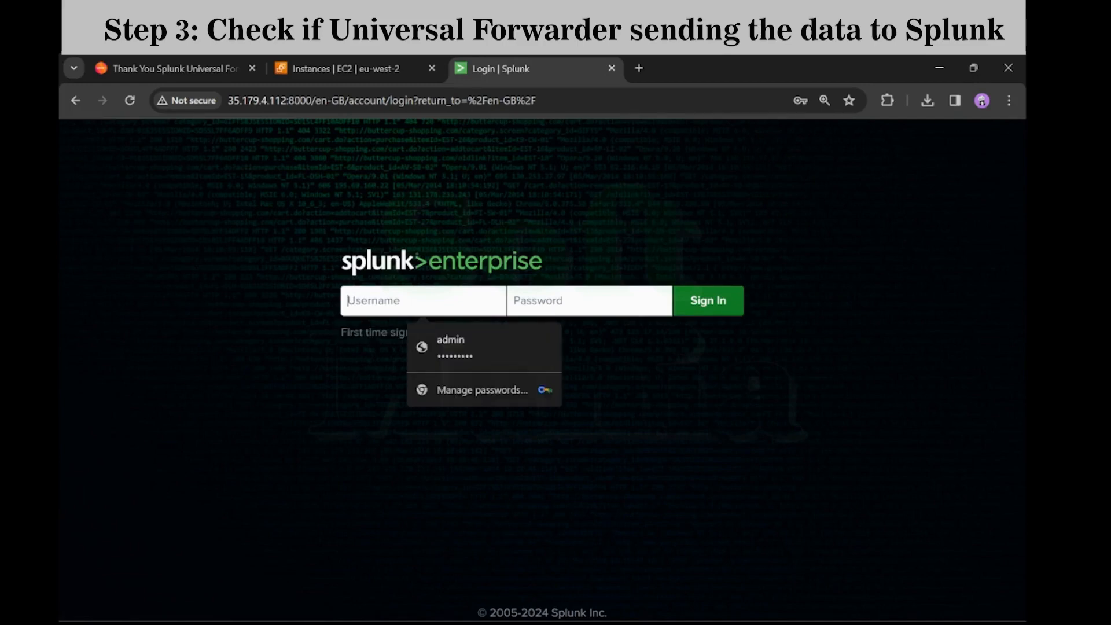
left_click(468, 350)
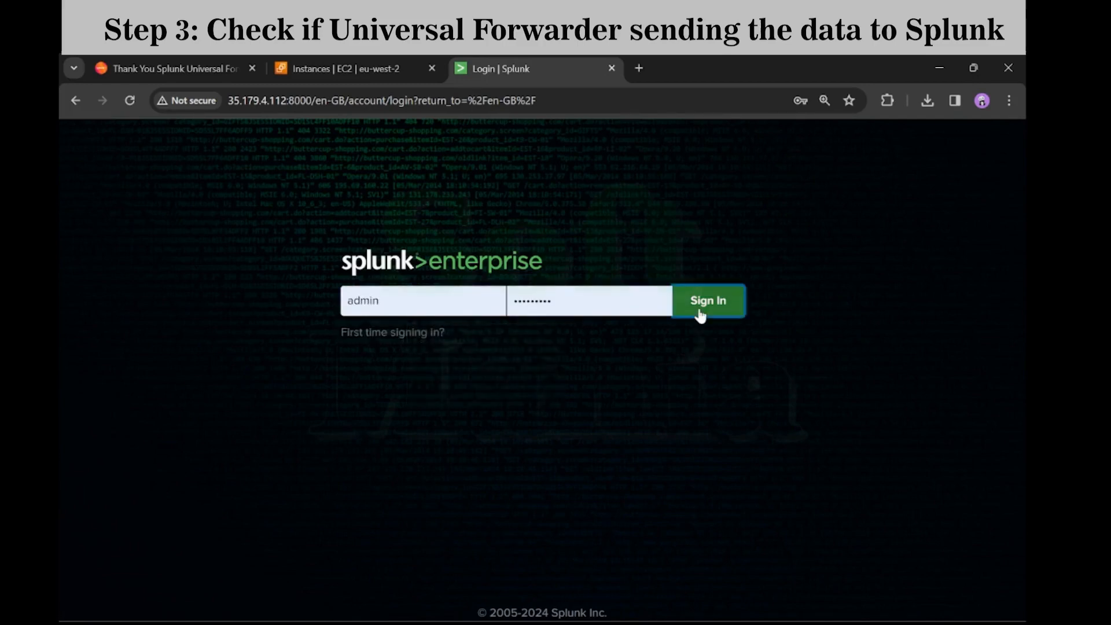
left_click(699, 312)
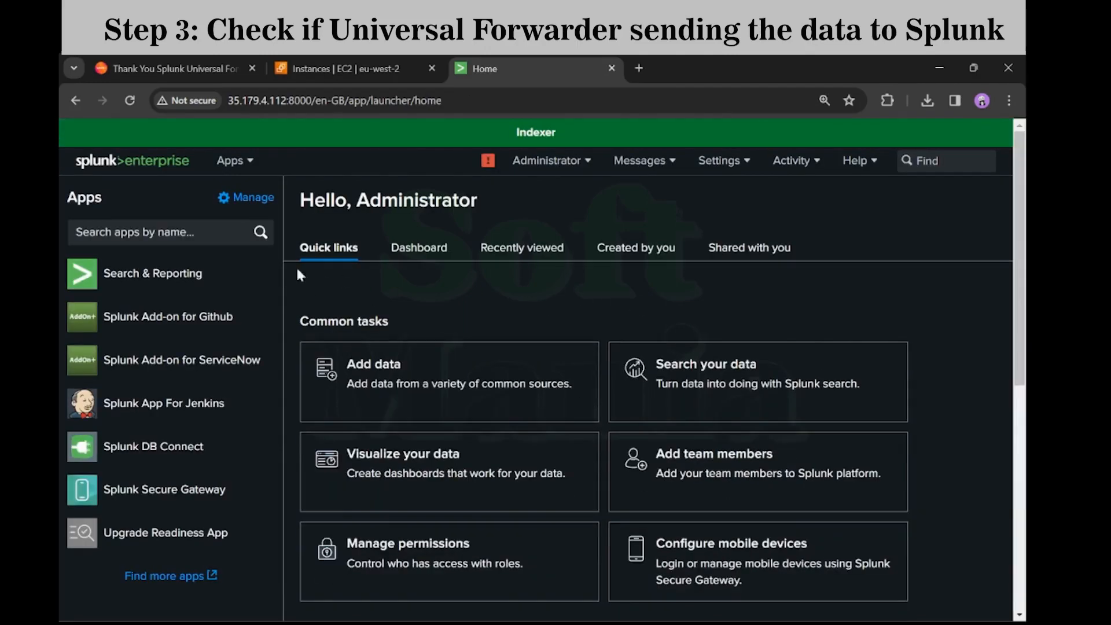
Step: Open the Search & Reporting app and run the search index=main over the last 15 minutes
left_click(152, 278)
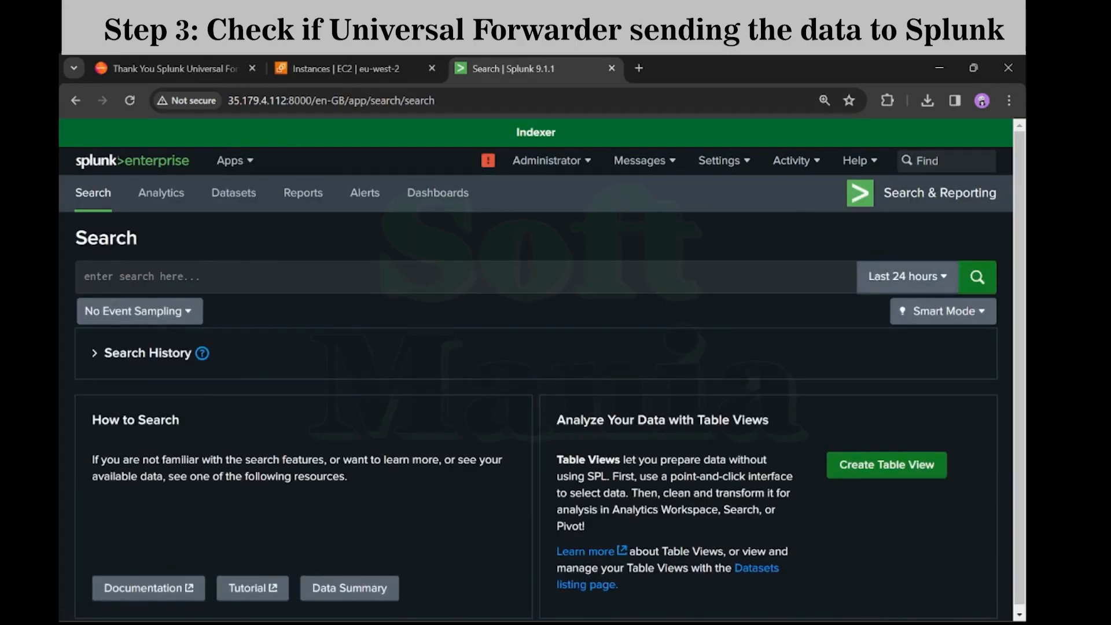
left_click(932, 283)
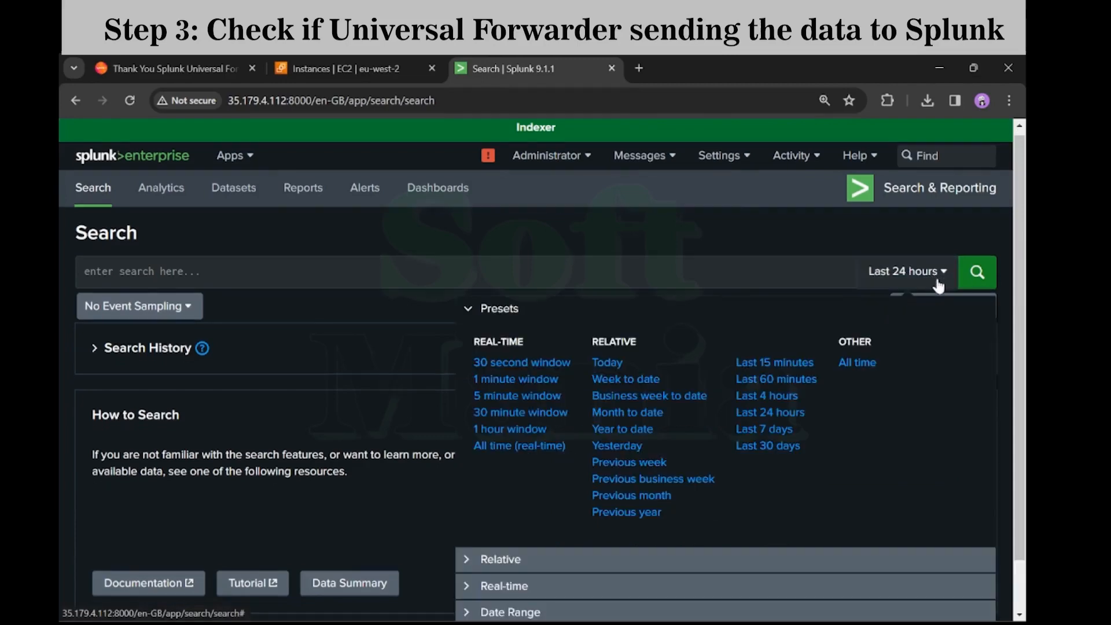
left_click(774, 362)
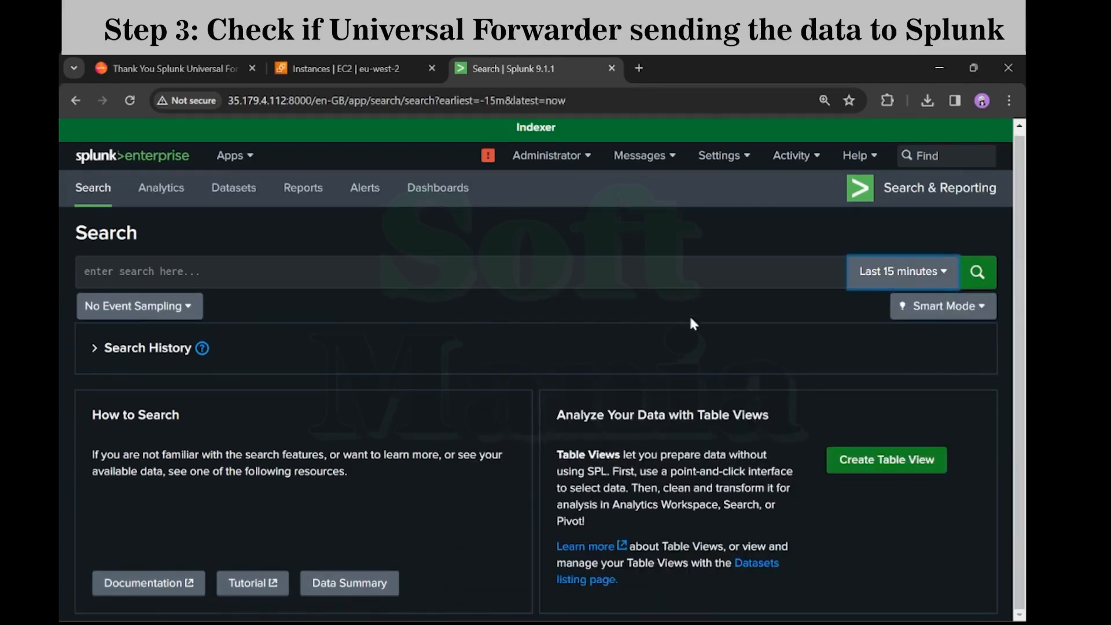
left_click(461, 271)
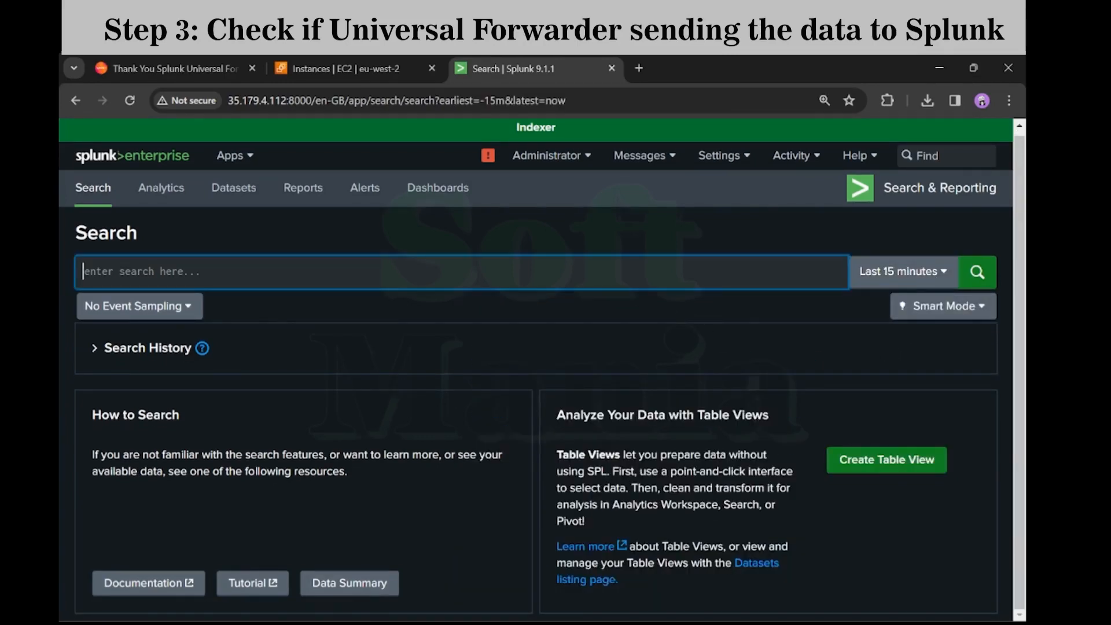
type("index")
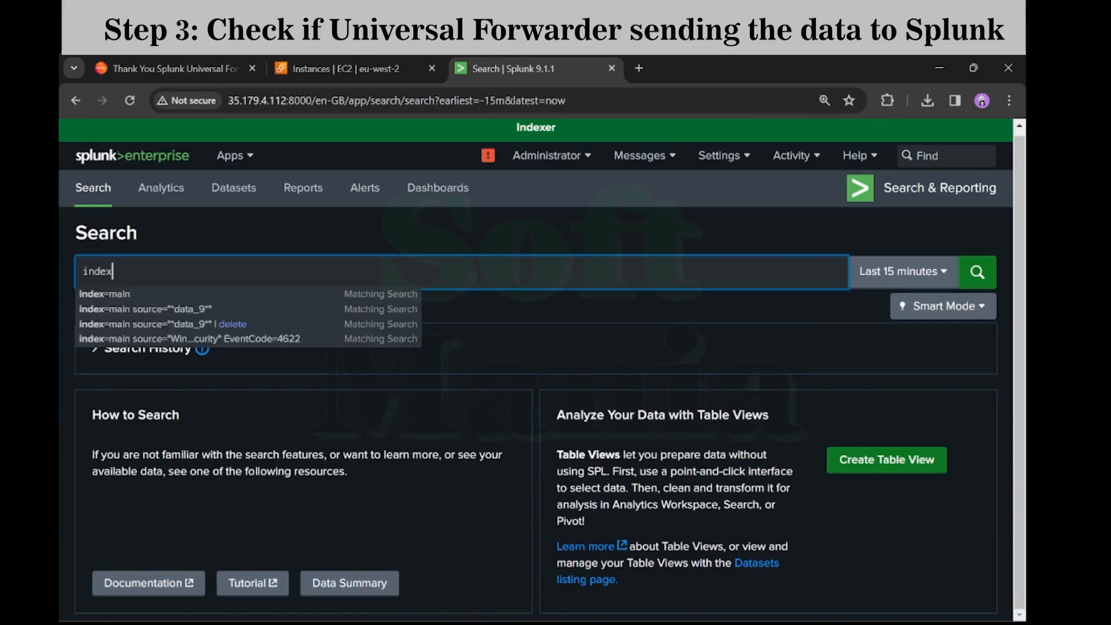
type("=main")
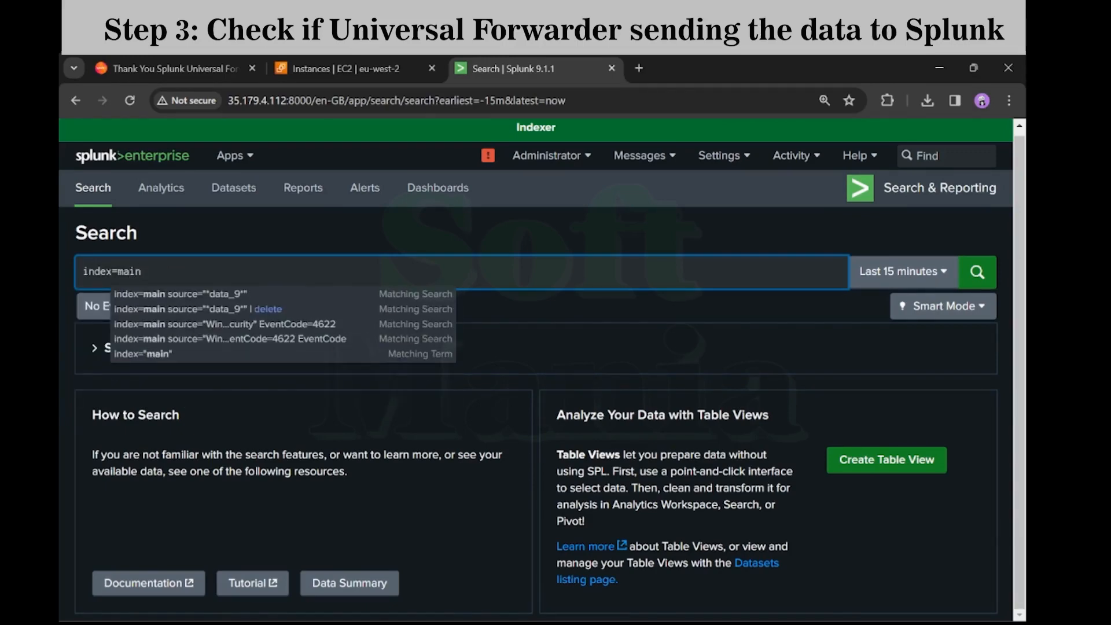
key("Return")
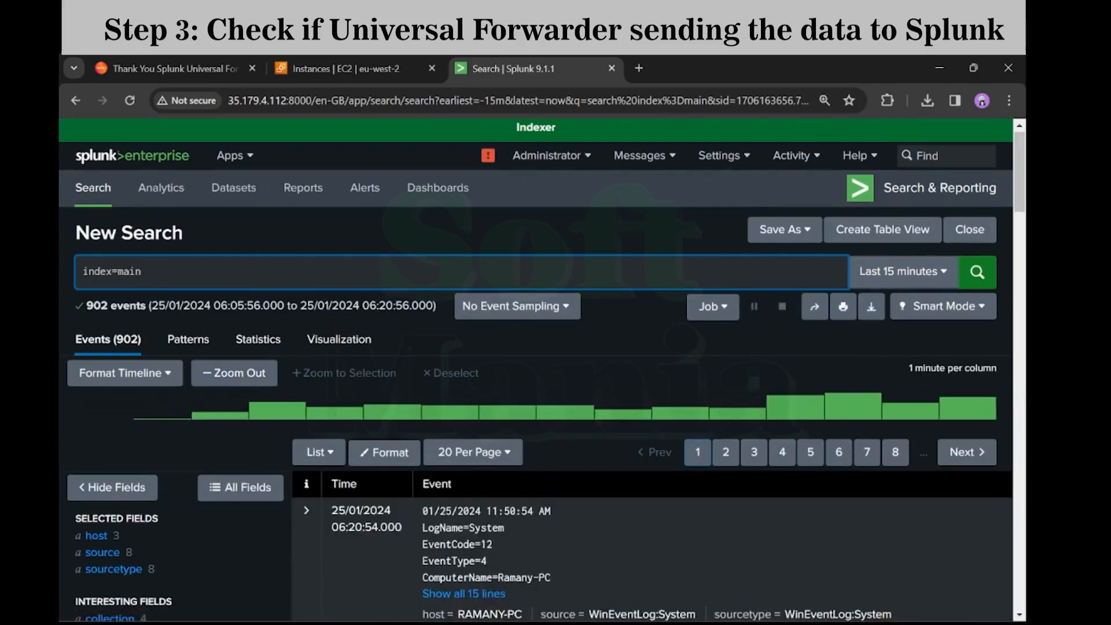
Step: Open the host field's values in the index=main search results
left_click(96, 535)
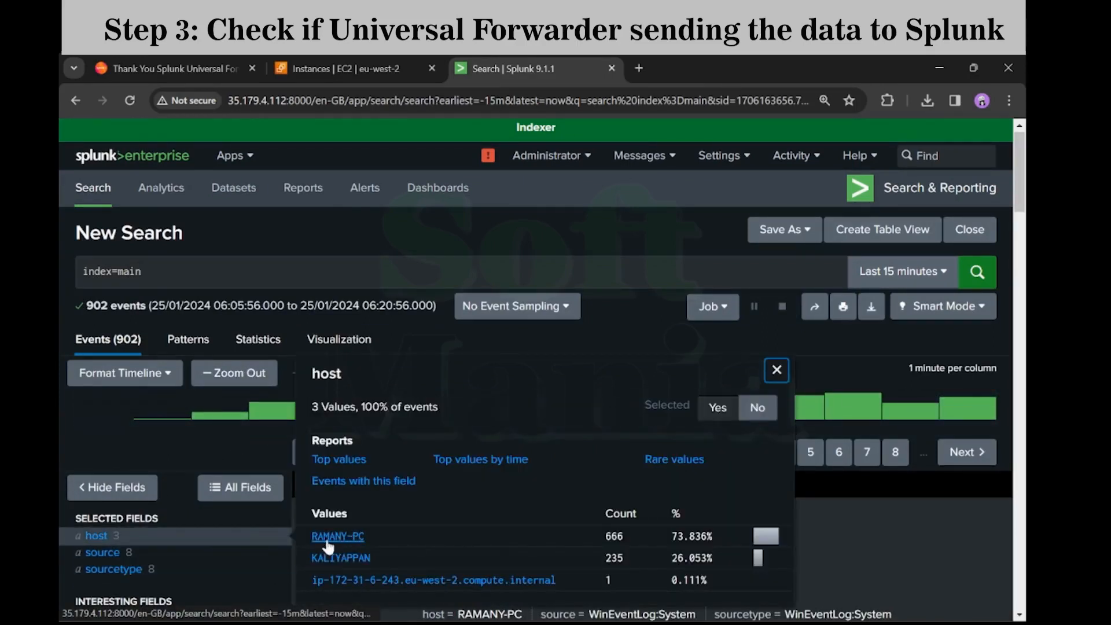